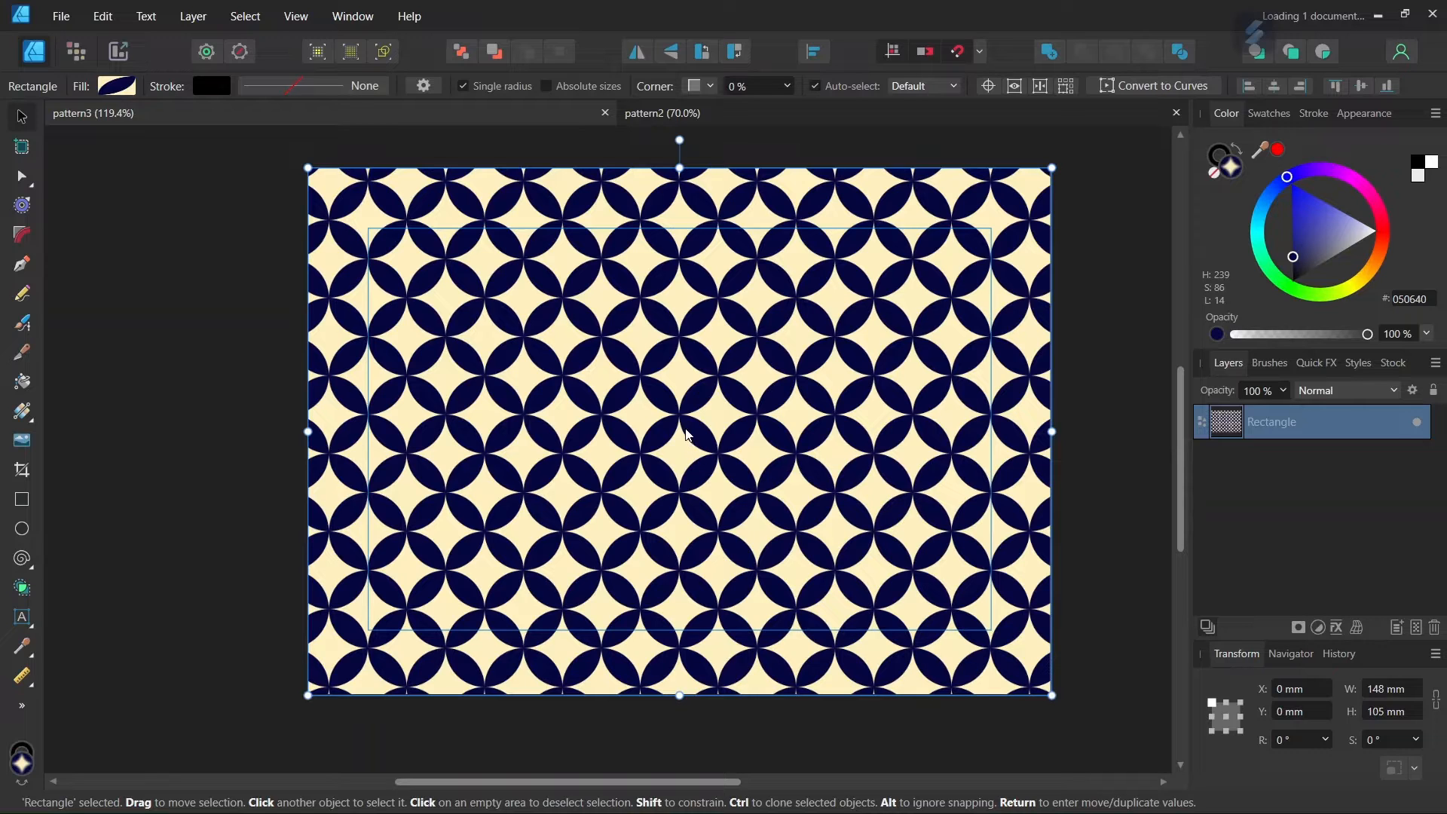
- Examine the finished repeating pattern in pattern3 and bring up the single pattern tile in pattern2
scroll(687, 412, "up", 1)
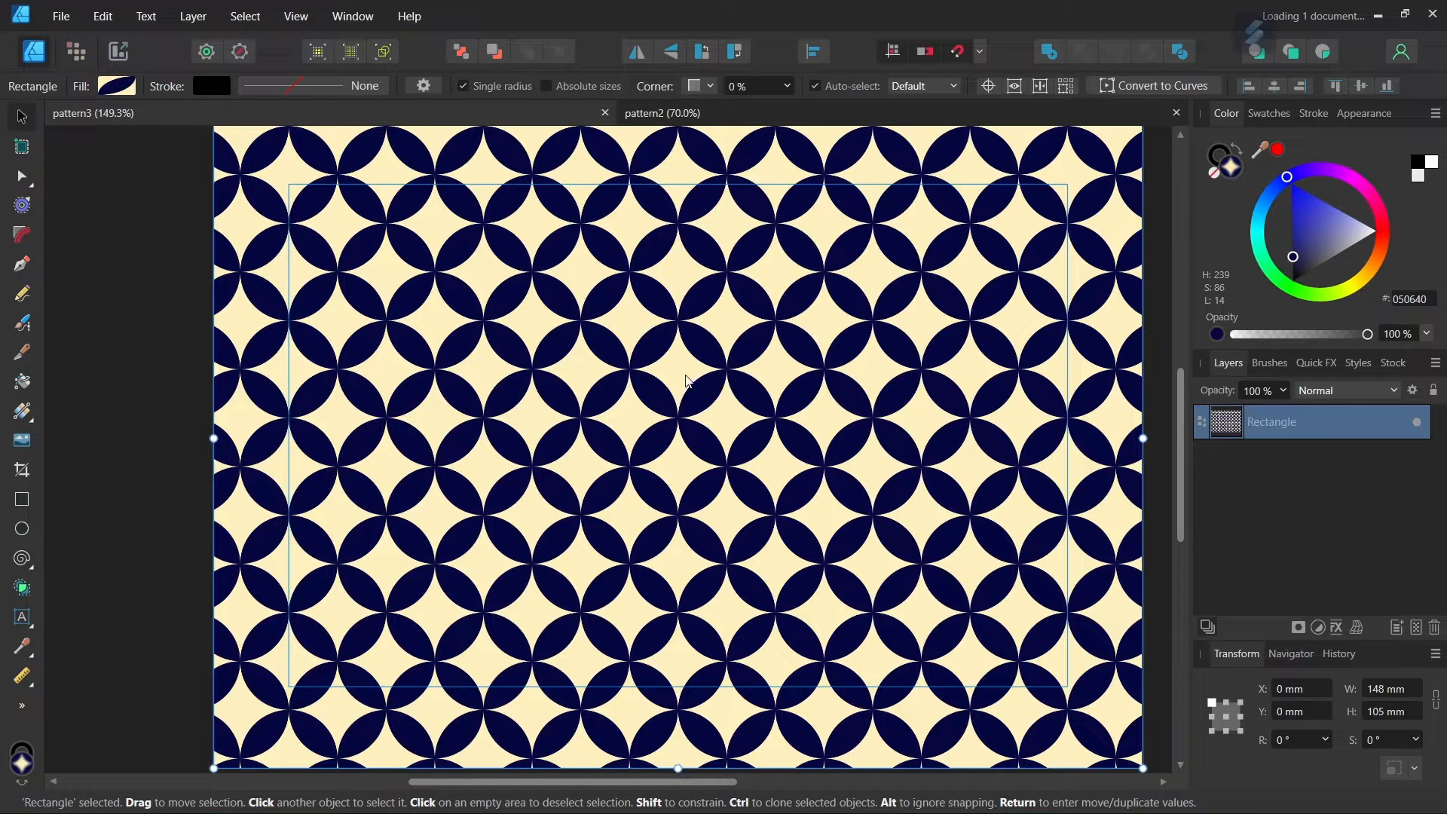
scroll(678, 385, "down", 1)
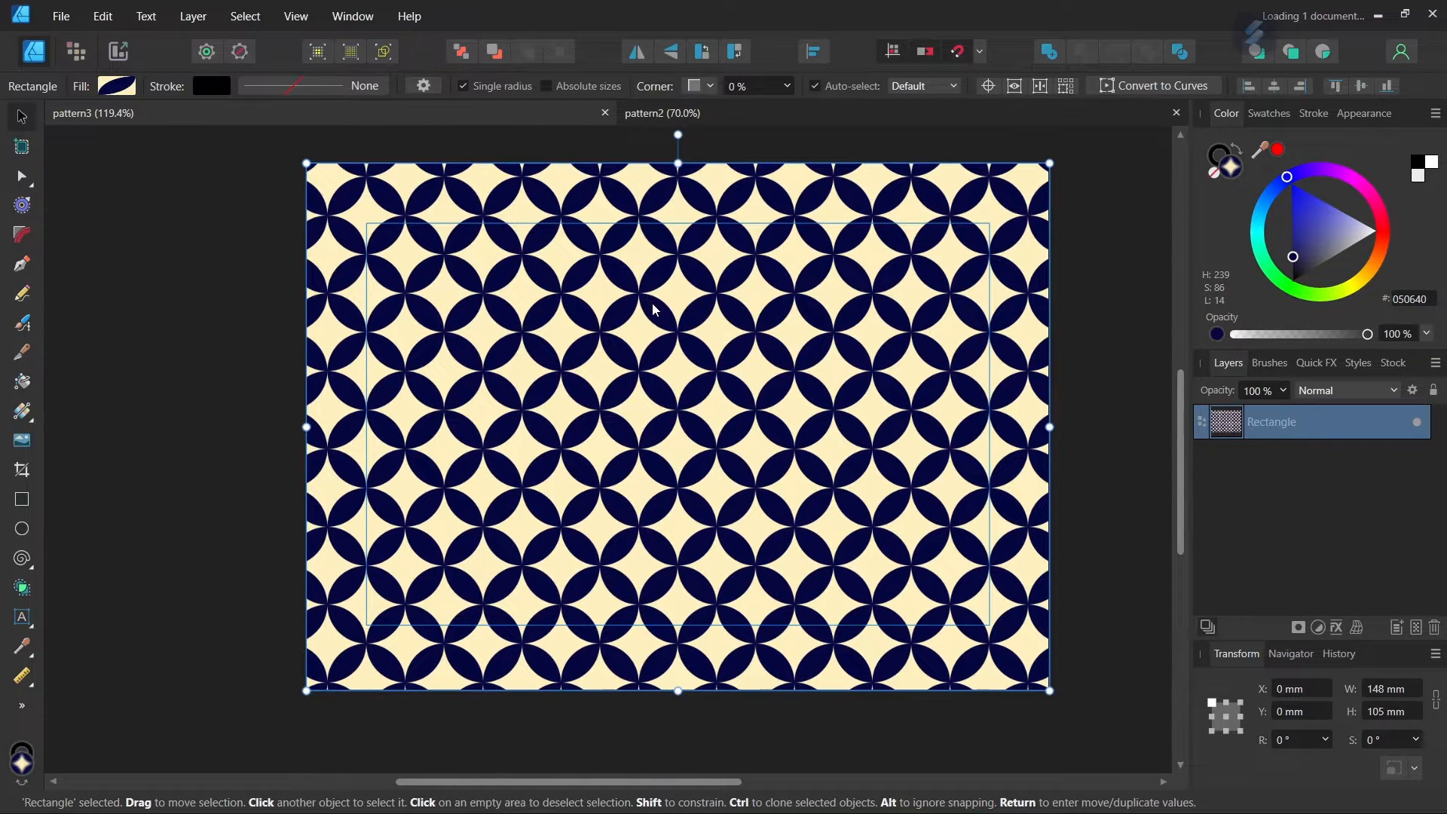
left_click(699, 114)
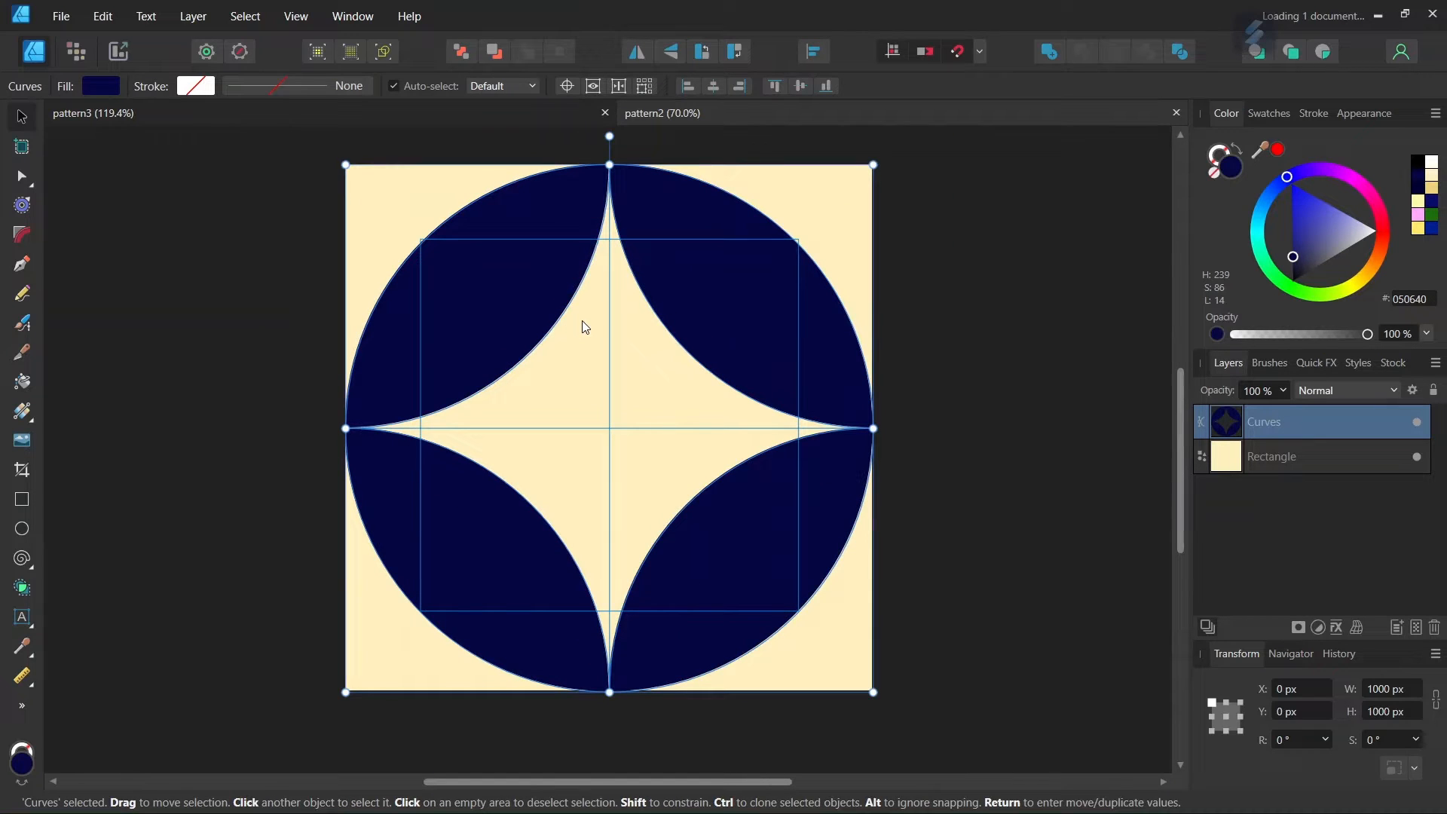
- Create a new document measured in pixels with a page size of 1000 × 1000 px
left_click(64, 16)
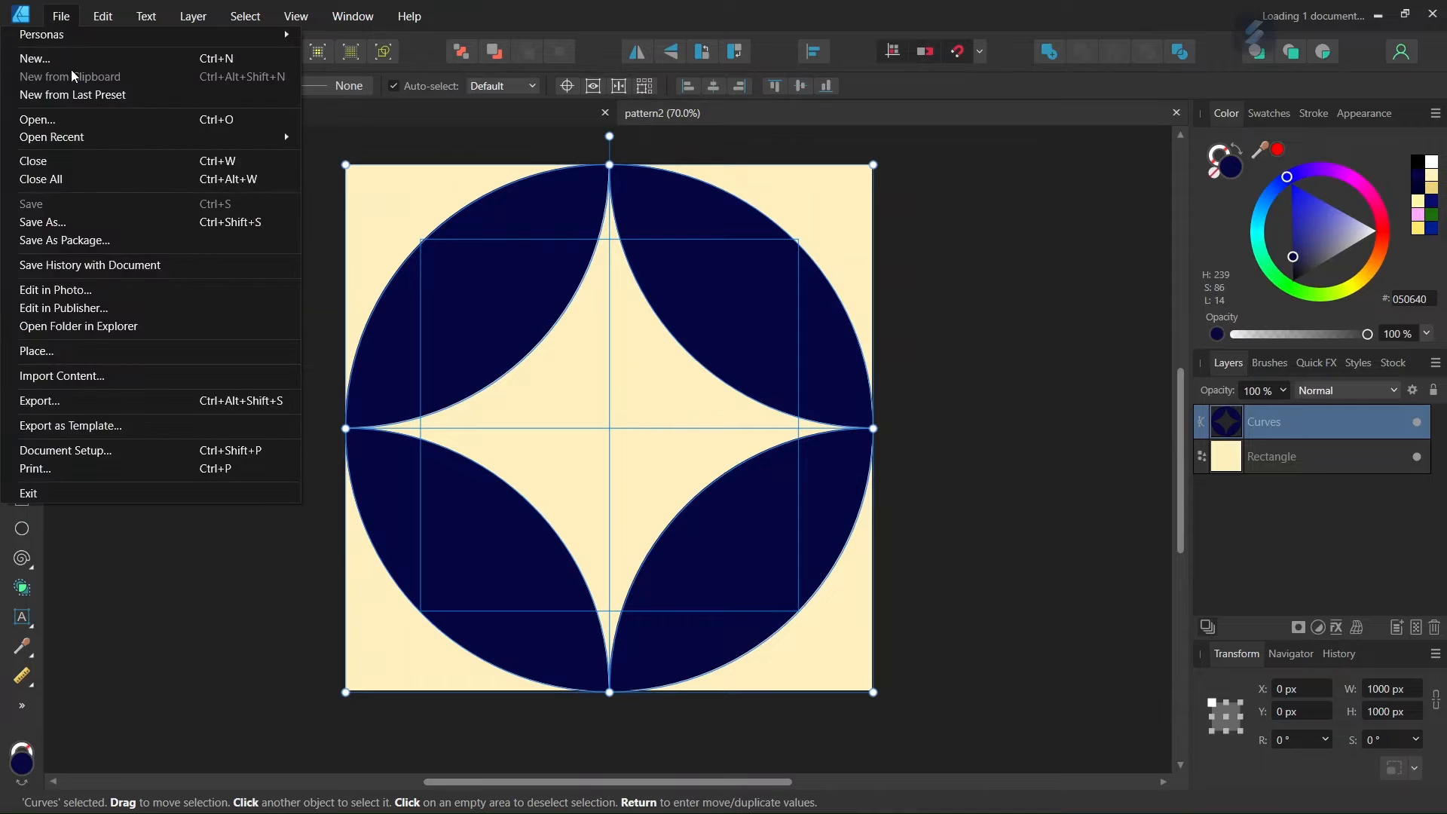
left_click(70, 65)
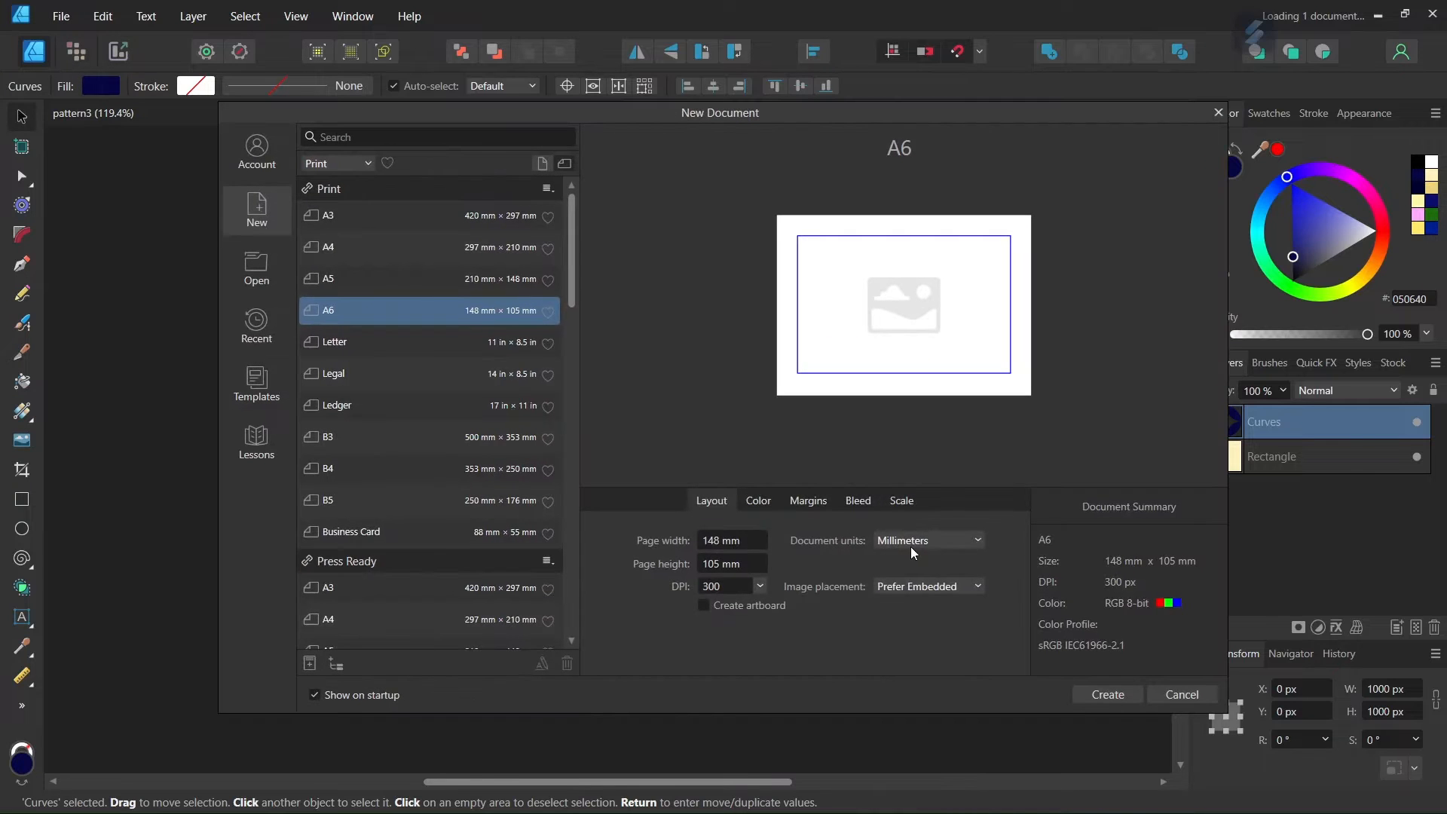
left_click(911, 541)
left_click(915, 562)
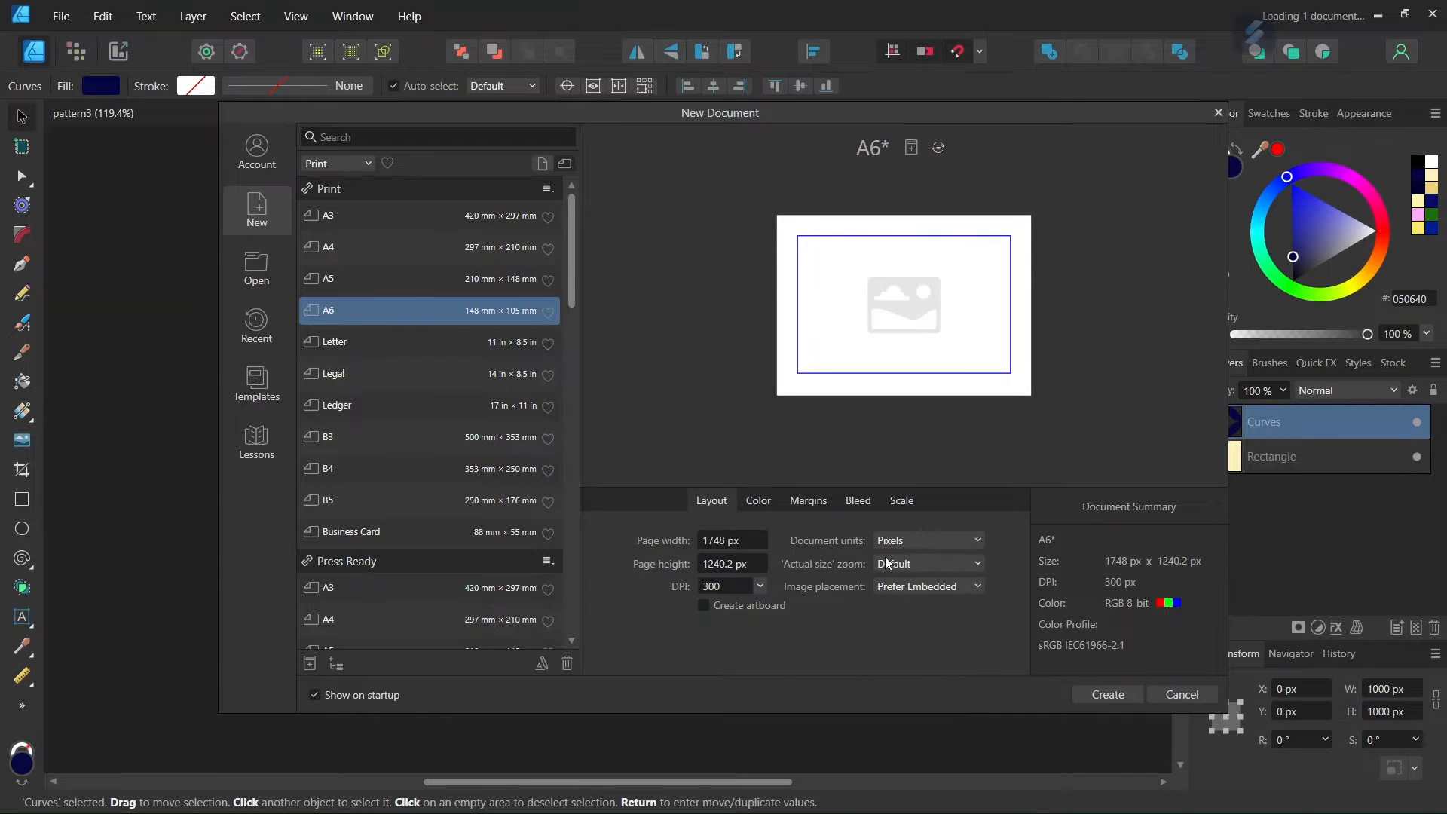
left_click(740, 544)
type("1000")
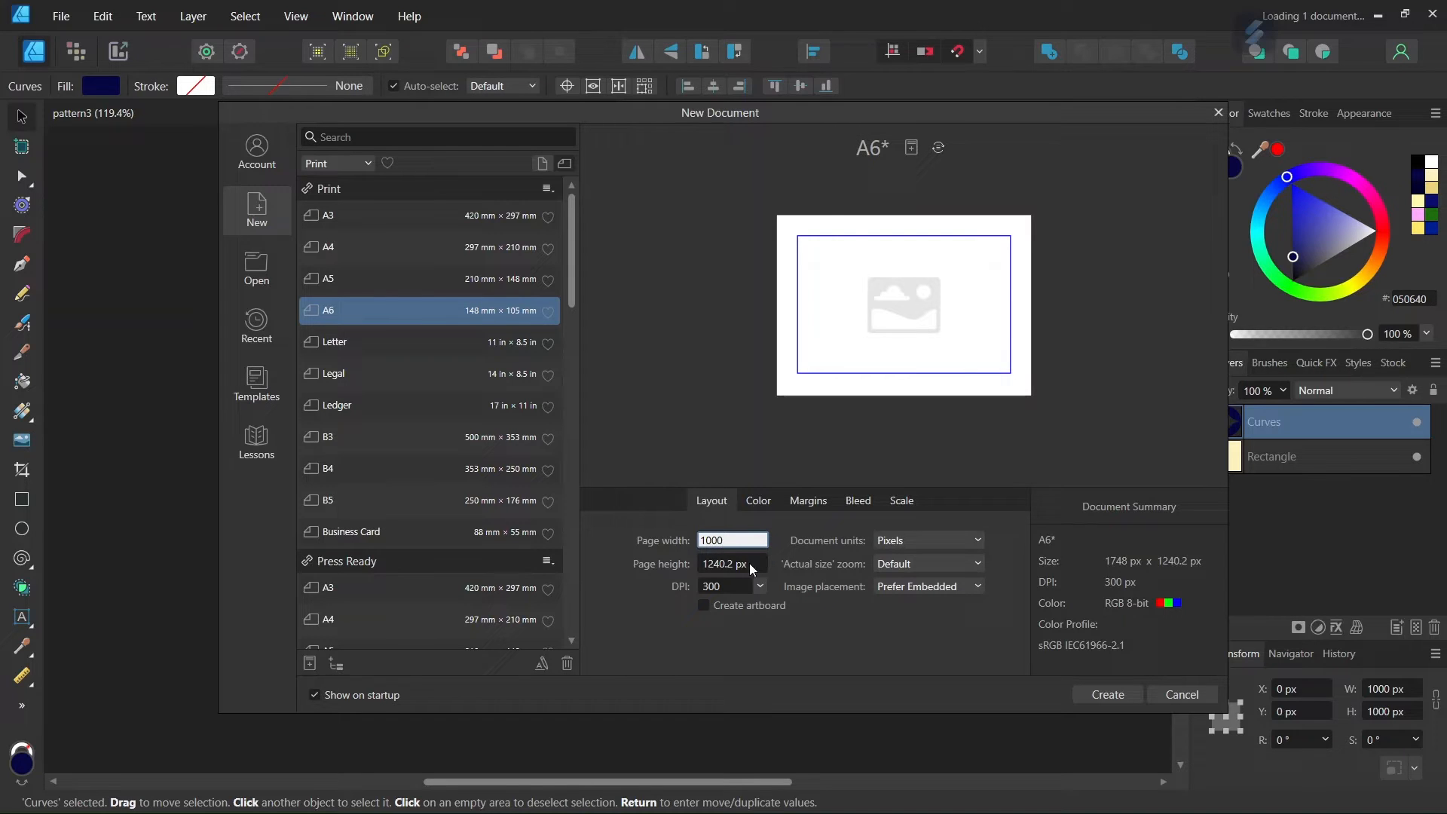
left_click(730, 563)
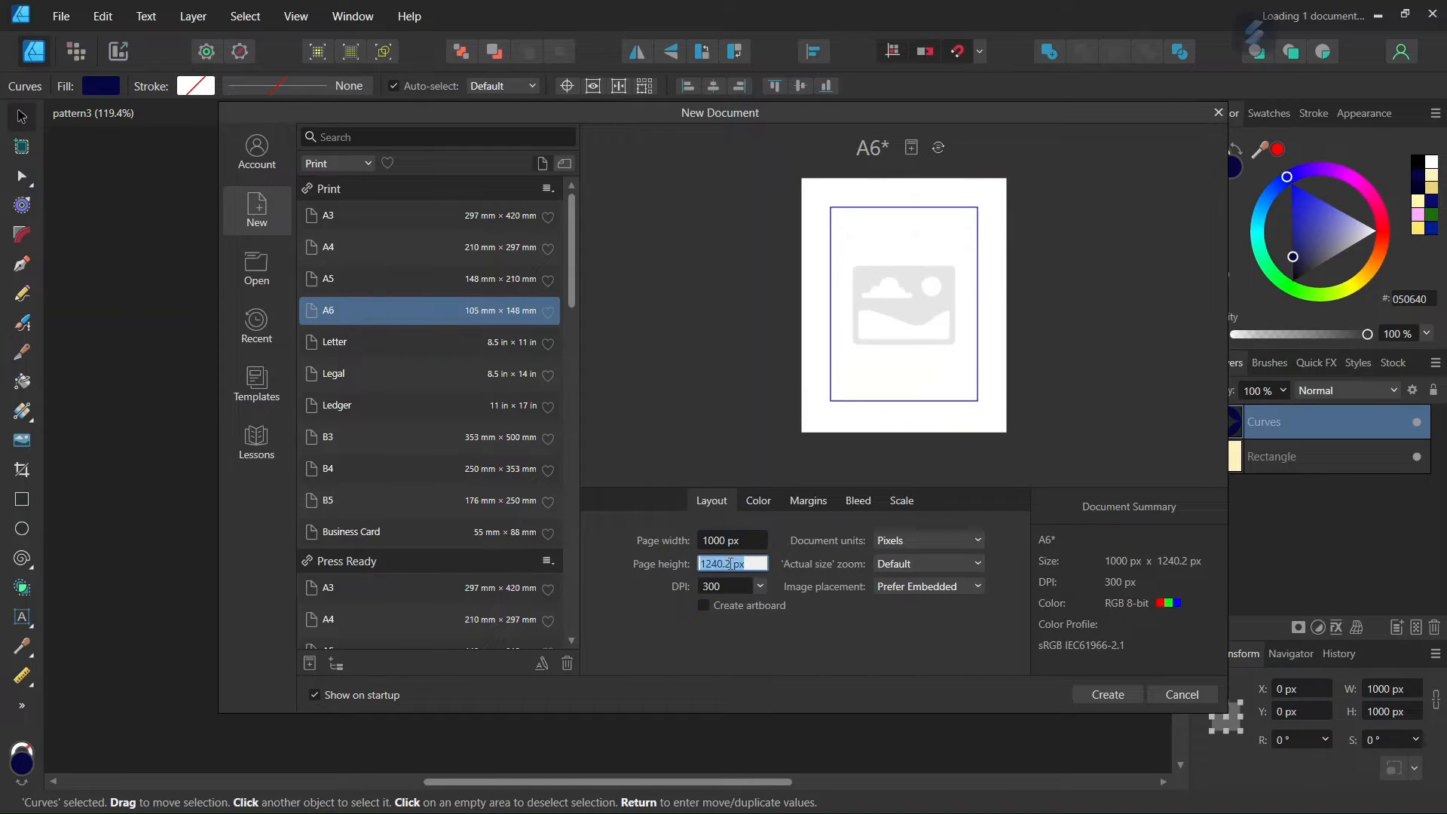
type("1000")
left_click(1110, 694)
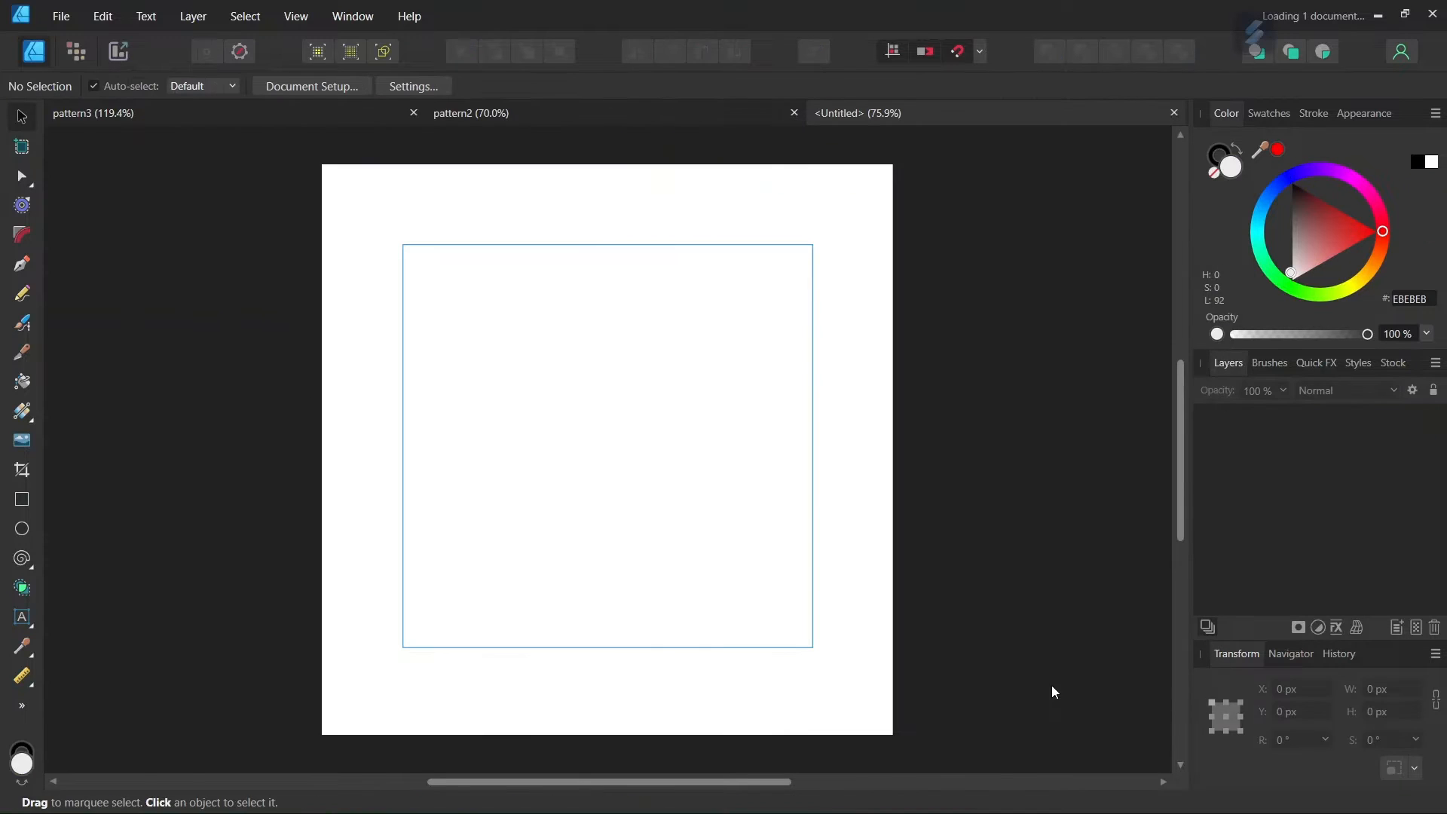
- Add one horizontal and one vertical guide at 500 px, crossing at the page centre
left_click(295, 16)
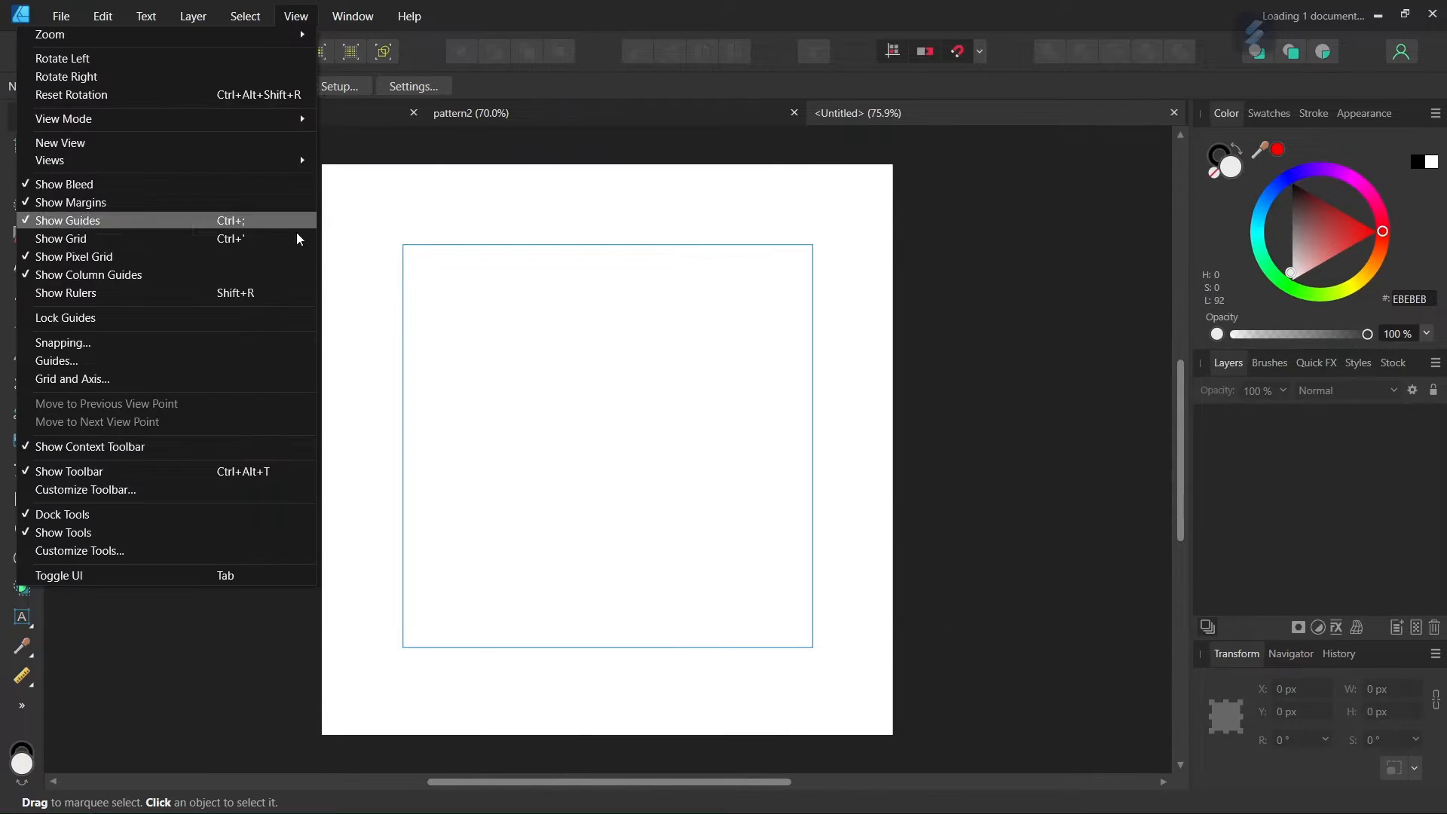
left_click(160, 364)
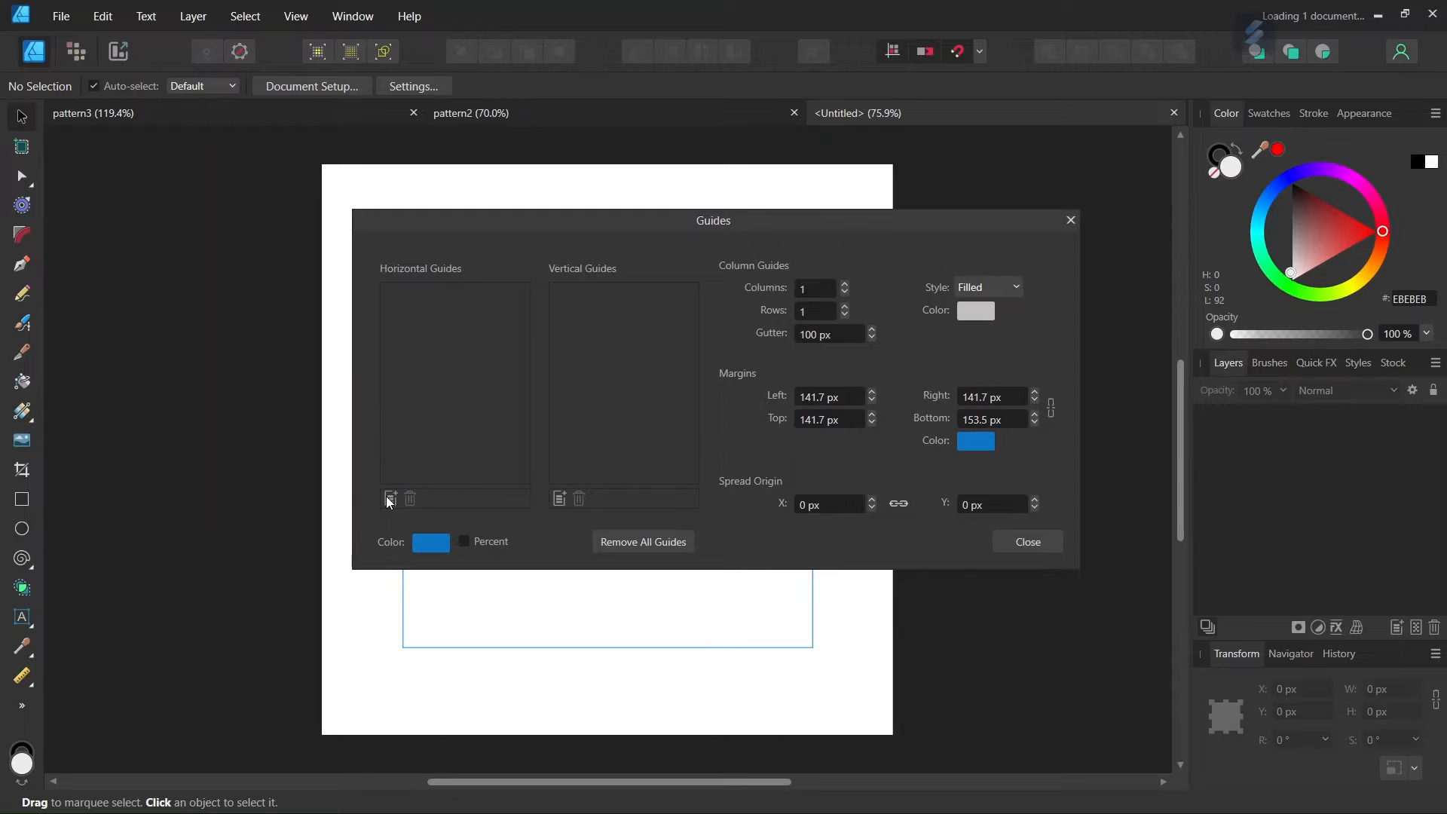
left_click(389, 498)
left_click(560, 499)
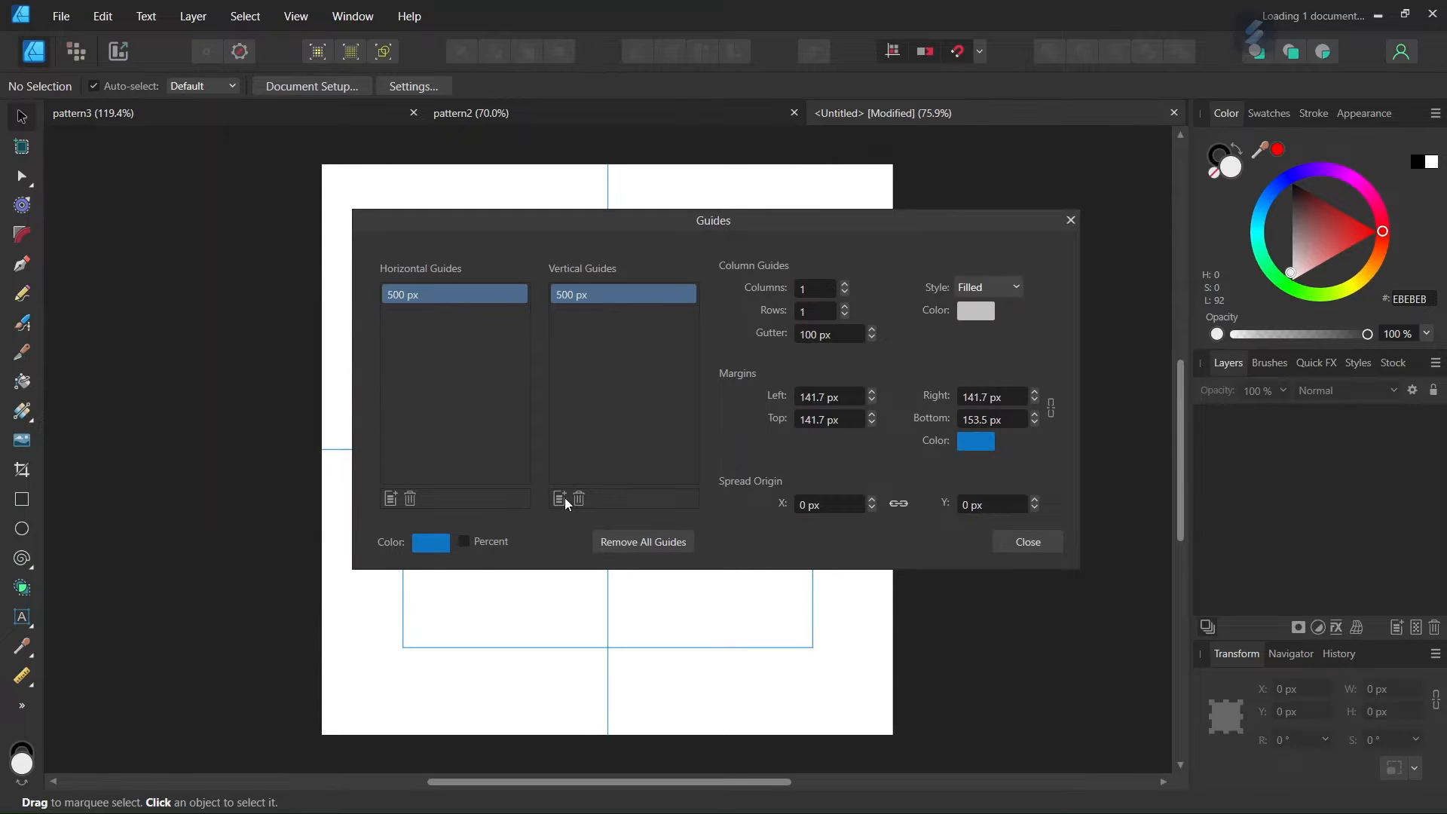
left_click(1047, 541)
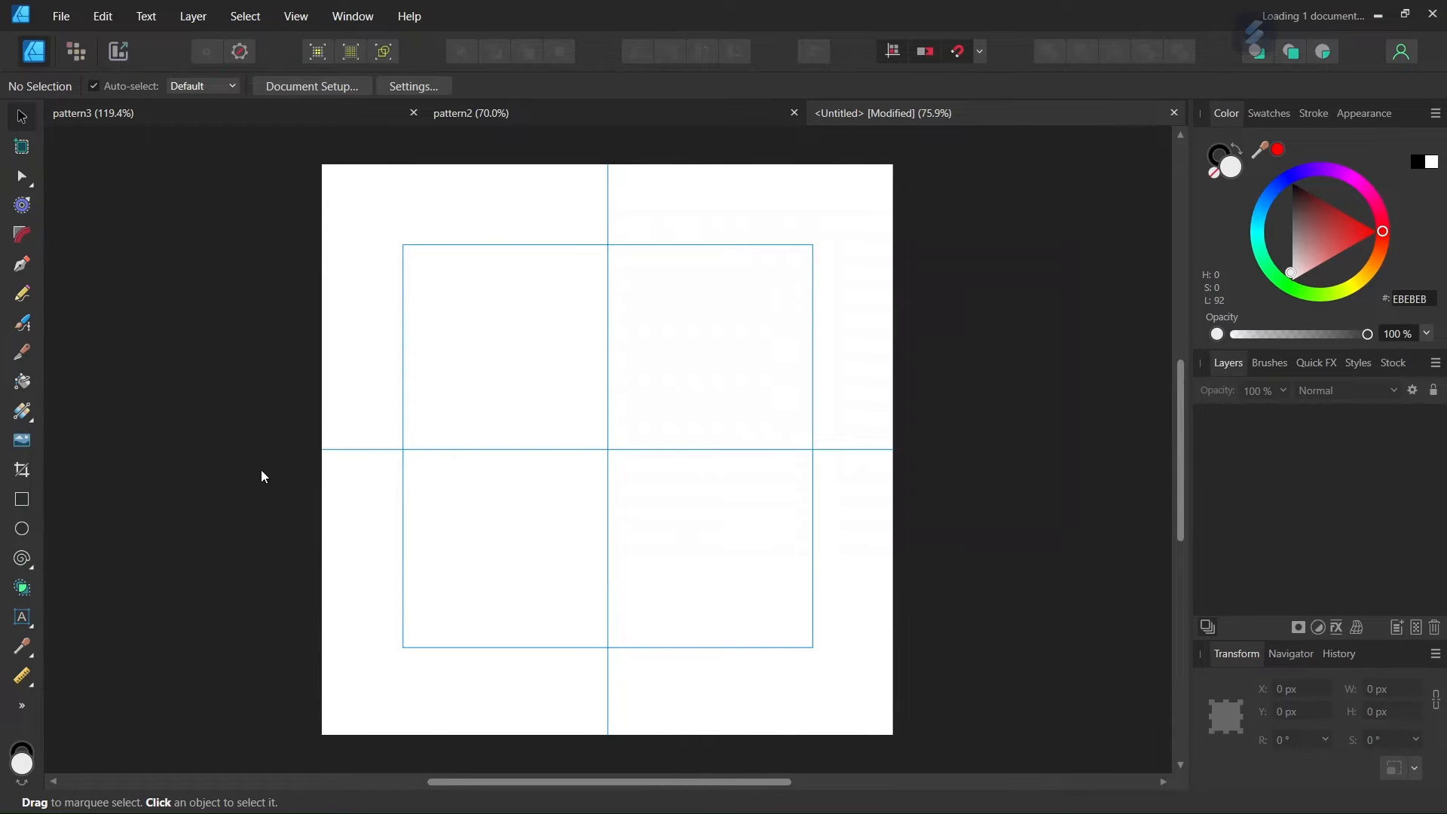
- Set up the Ellipse tool with no stroke and a dark blue fill (130E67)
left_click(23, 530)
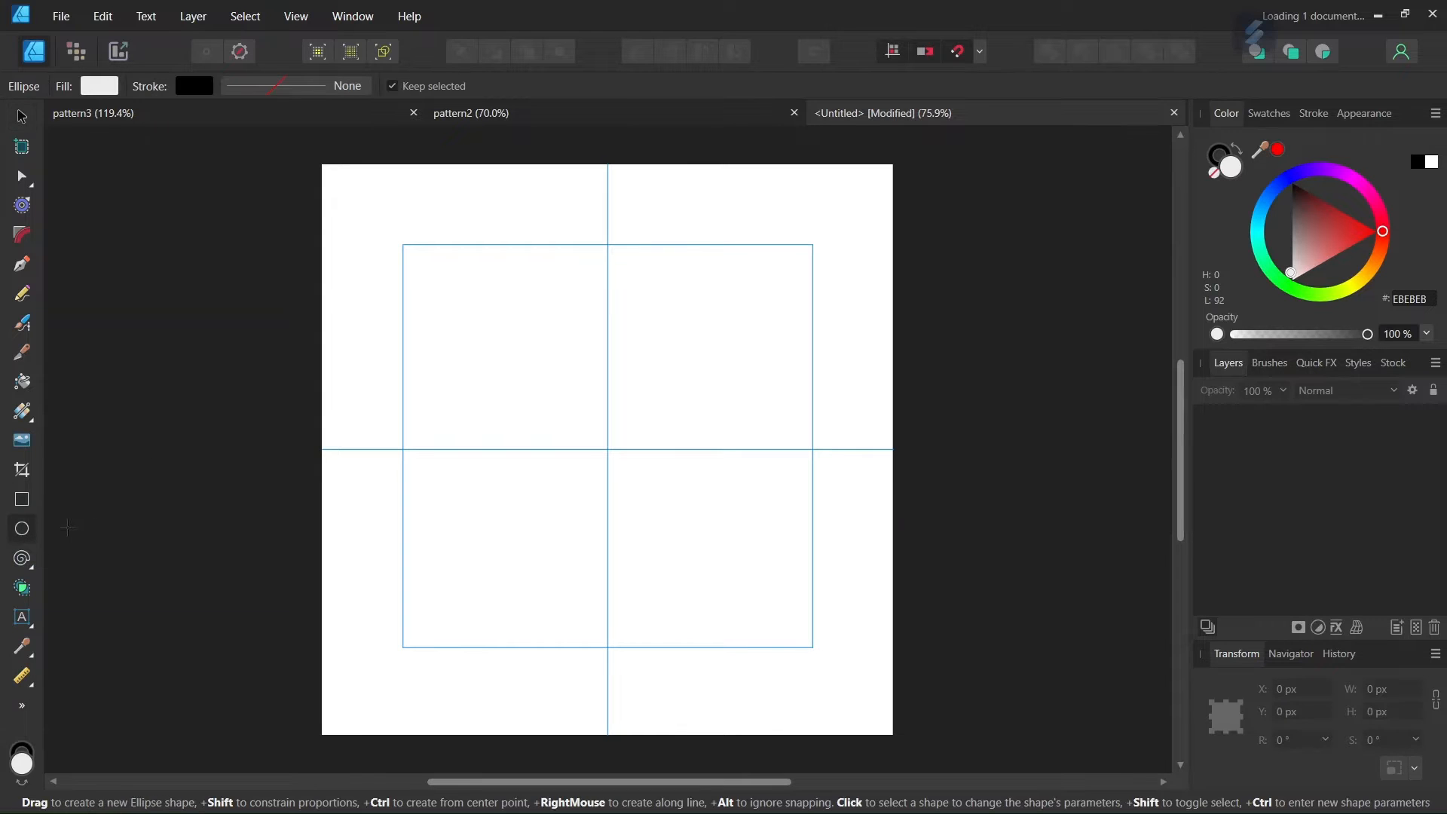
left_click(198, 89)
left_click(327, 121)
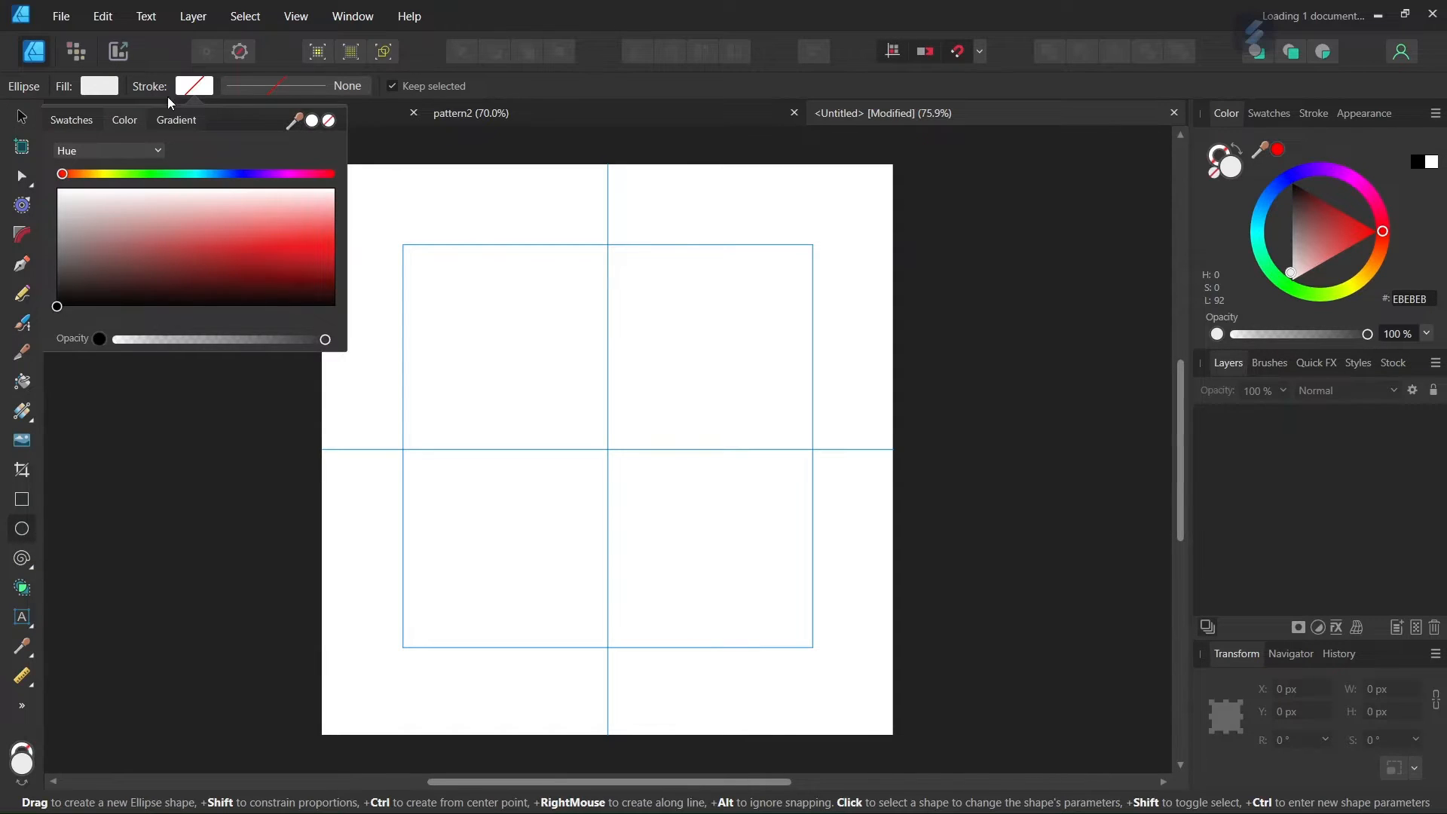
left_click(100, 87)
left_click(210, 174)
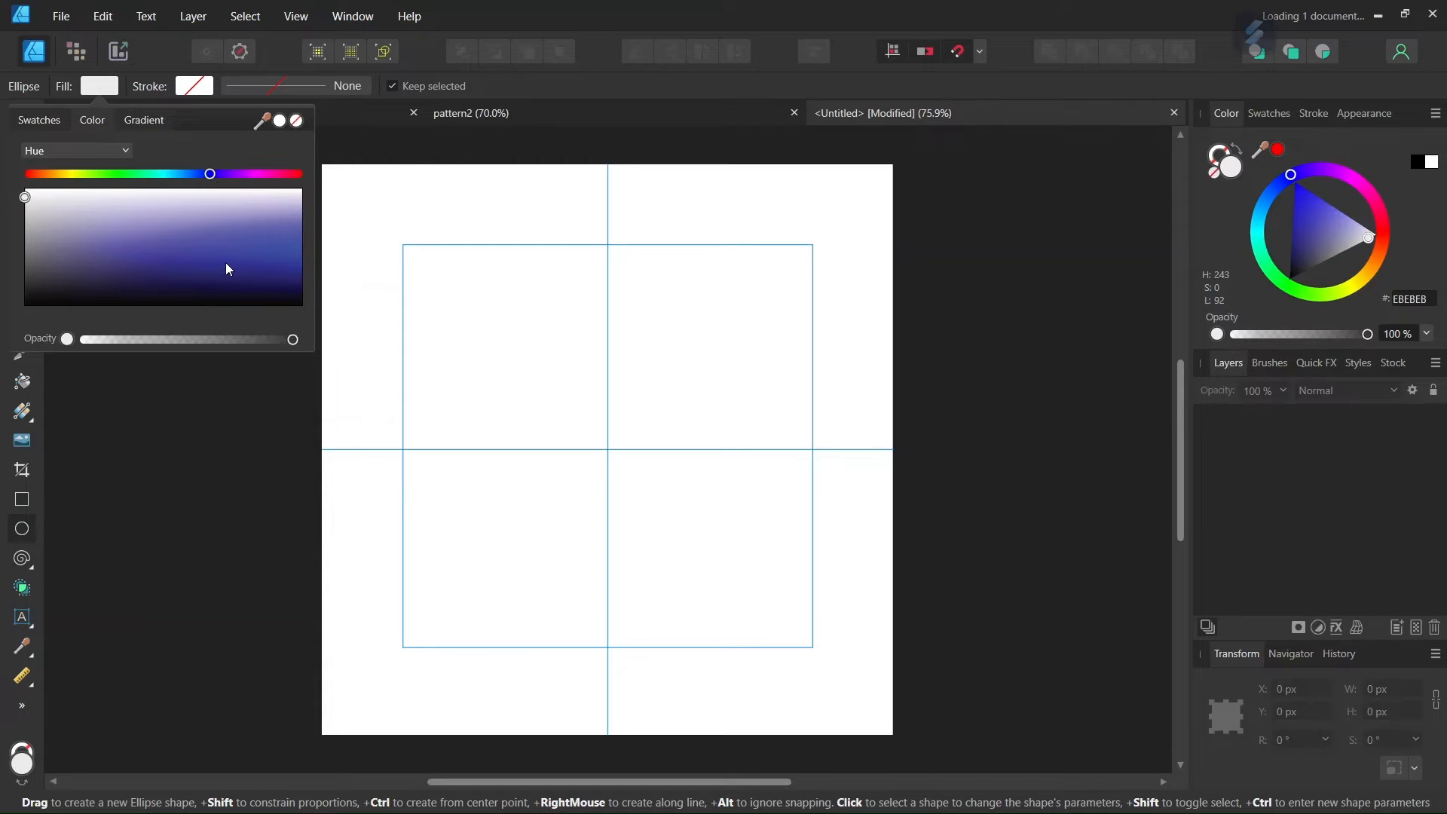
left_click_drag(228, 269, 239, 288)
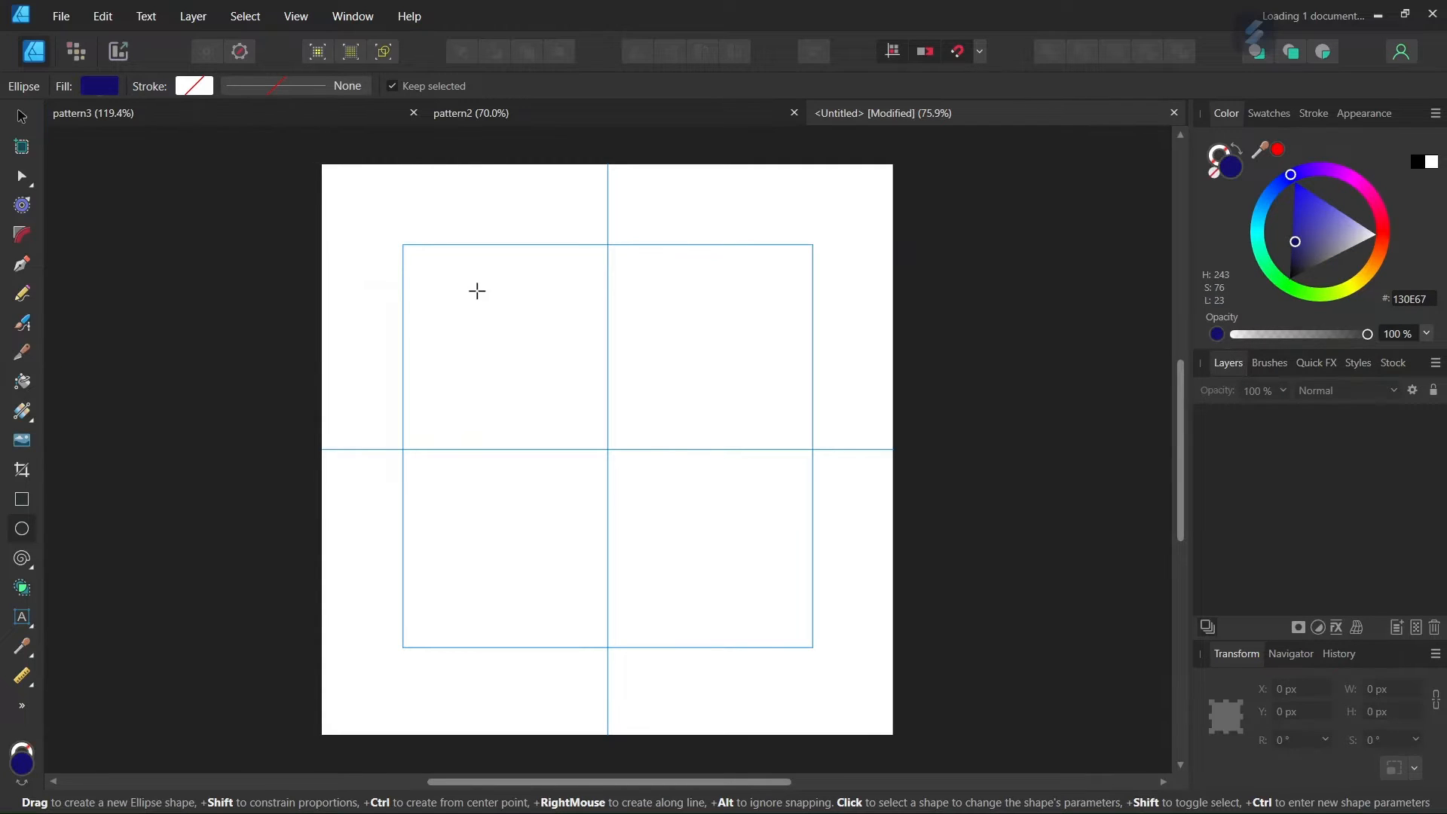
- Draw an ellipse in the upper-left part of the page and size it to 200 × 200 px
left_click_drag(476, 291, 570, 389)
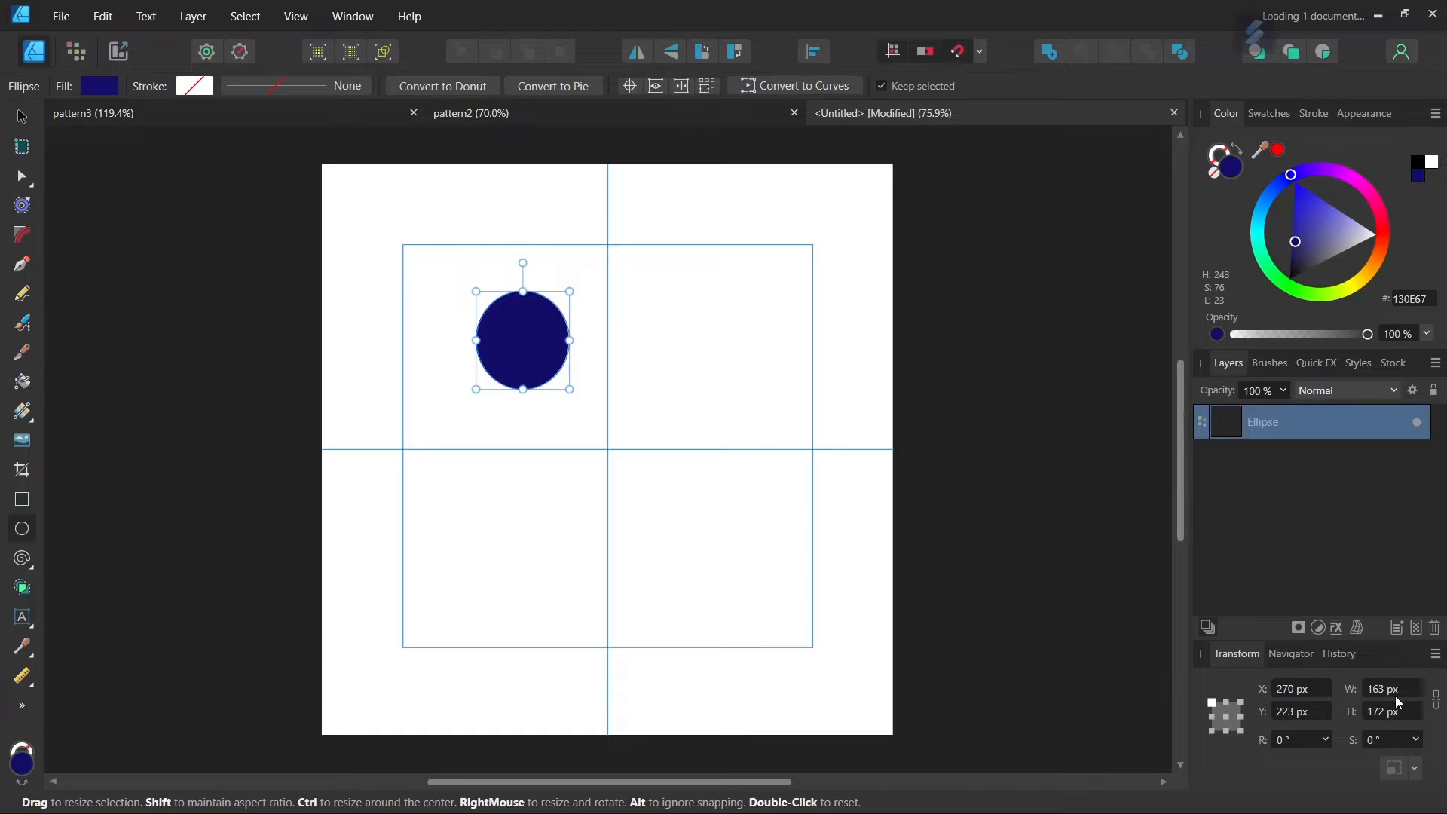
left_click(1399, 692)
type("200")
key("Tab")
type("200")
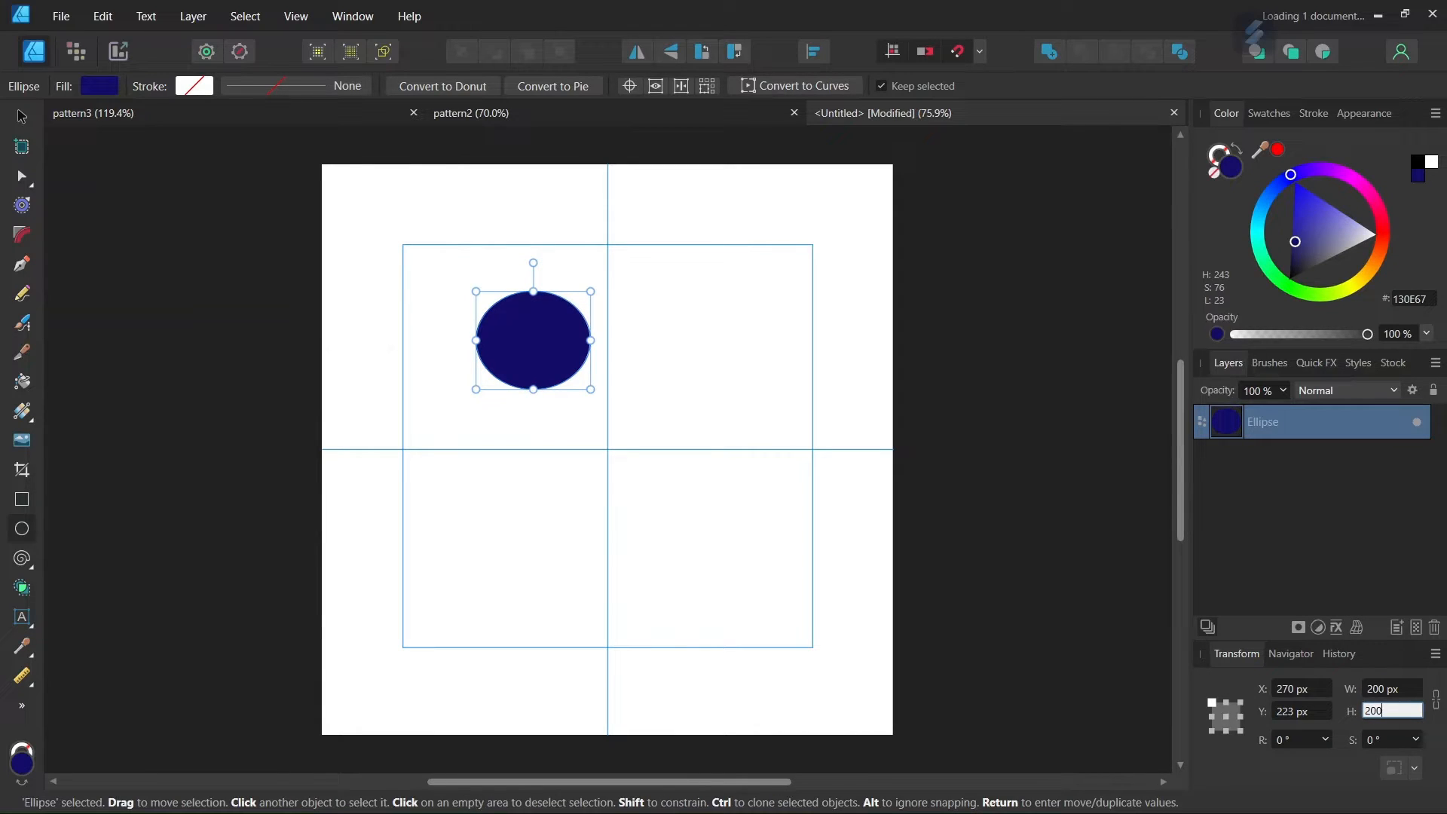
key("Return")
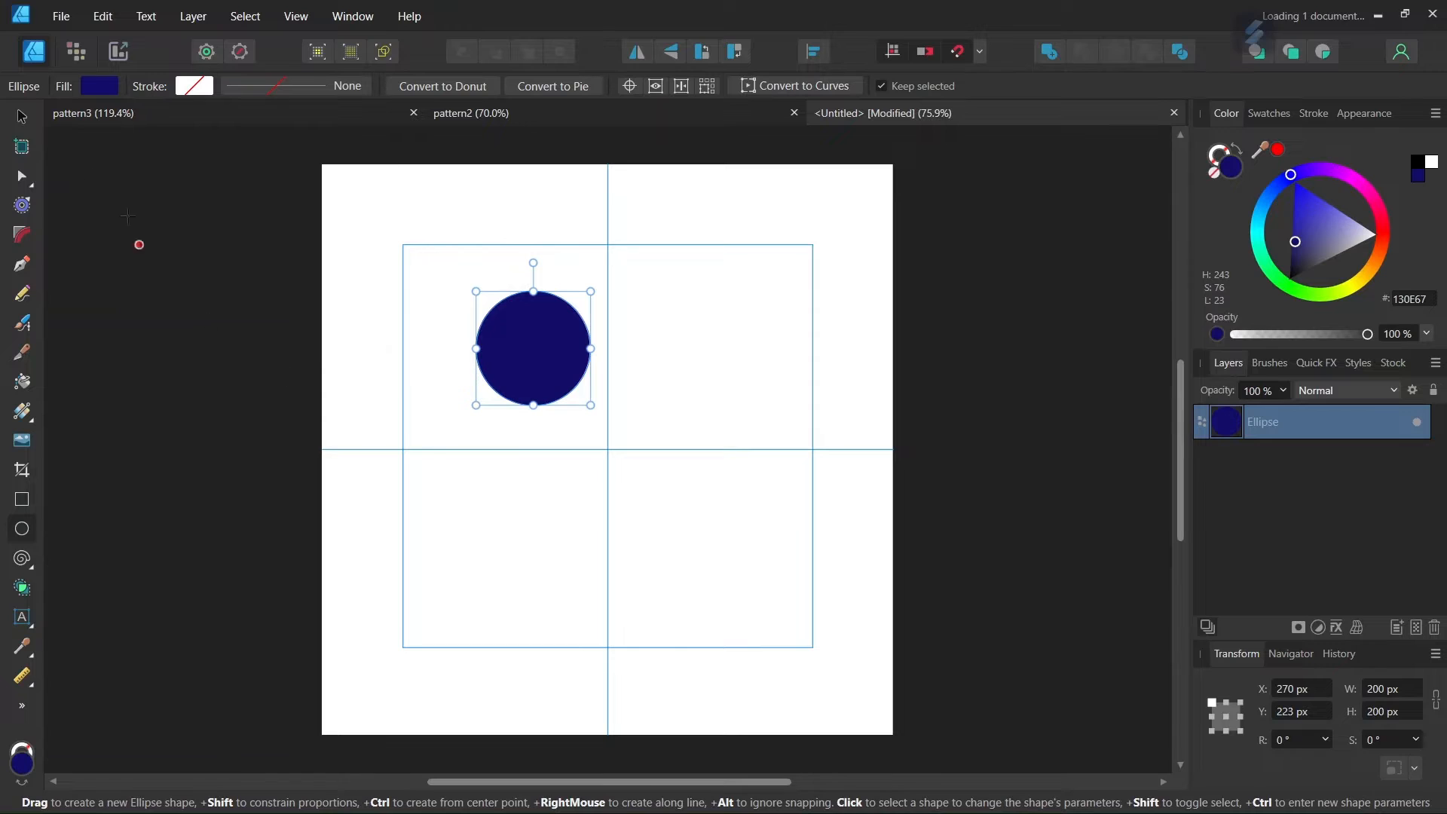
- Centre the circle on the guide intersection and place a duplicate of it at X 500 px, Y 500 px
left_click(22, 116)
left_click_drag(512, 345, 594, 445)
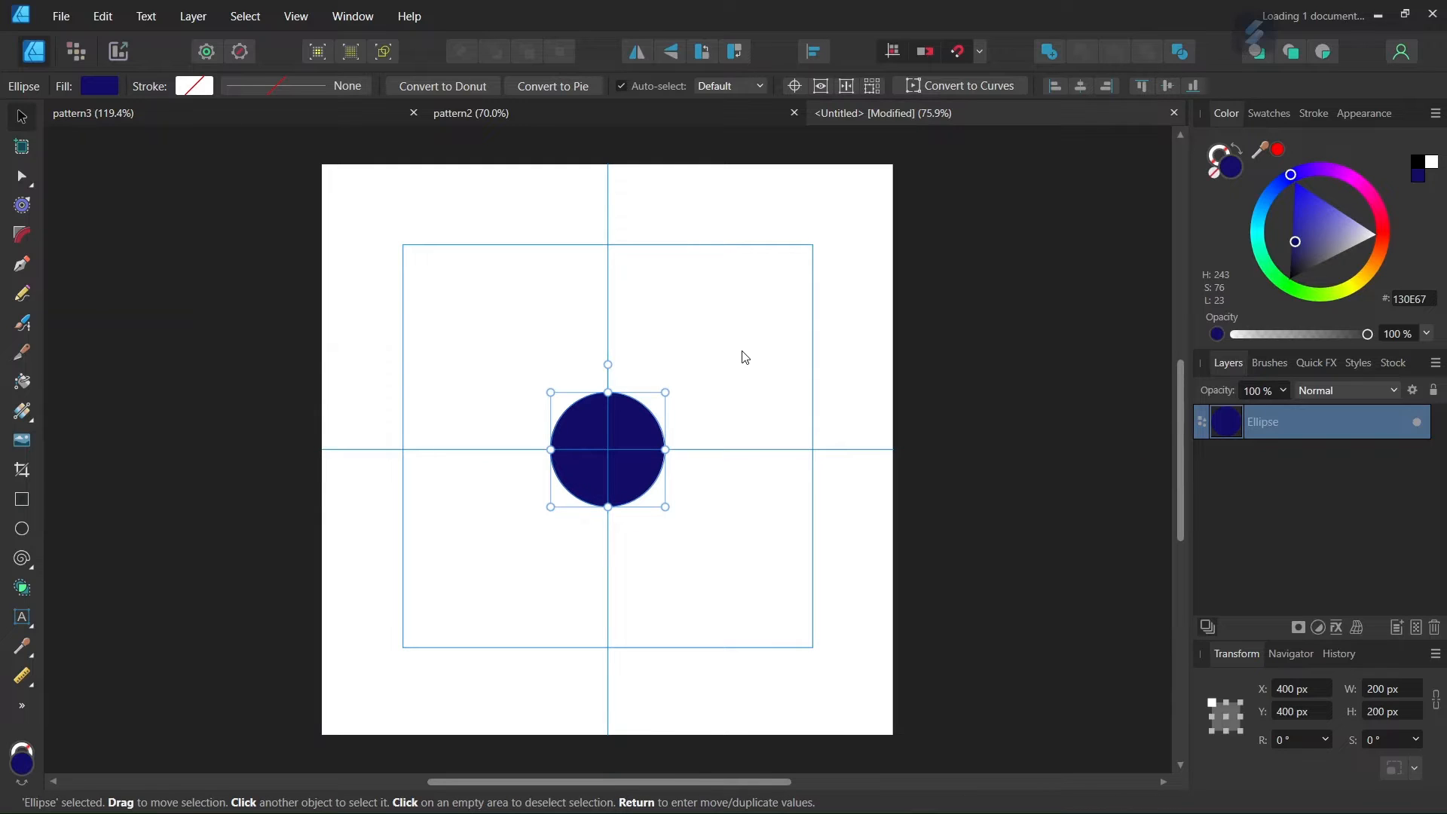
key("ctrl+j")
left_click_drag(622, 422, 672, 481)
- Show the duplicate circle's transform origin and move it onto the guide intersection at the page centre
scroll(672, 481, "up", 2)
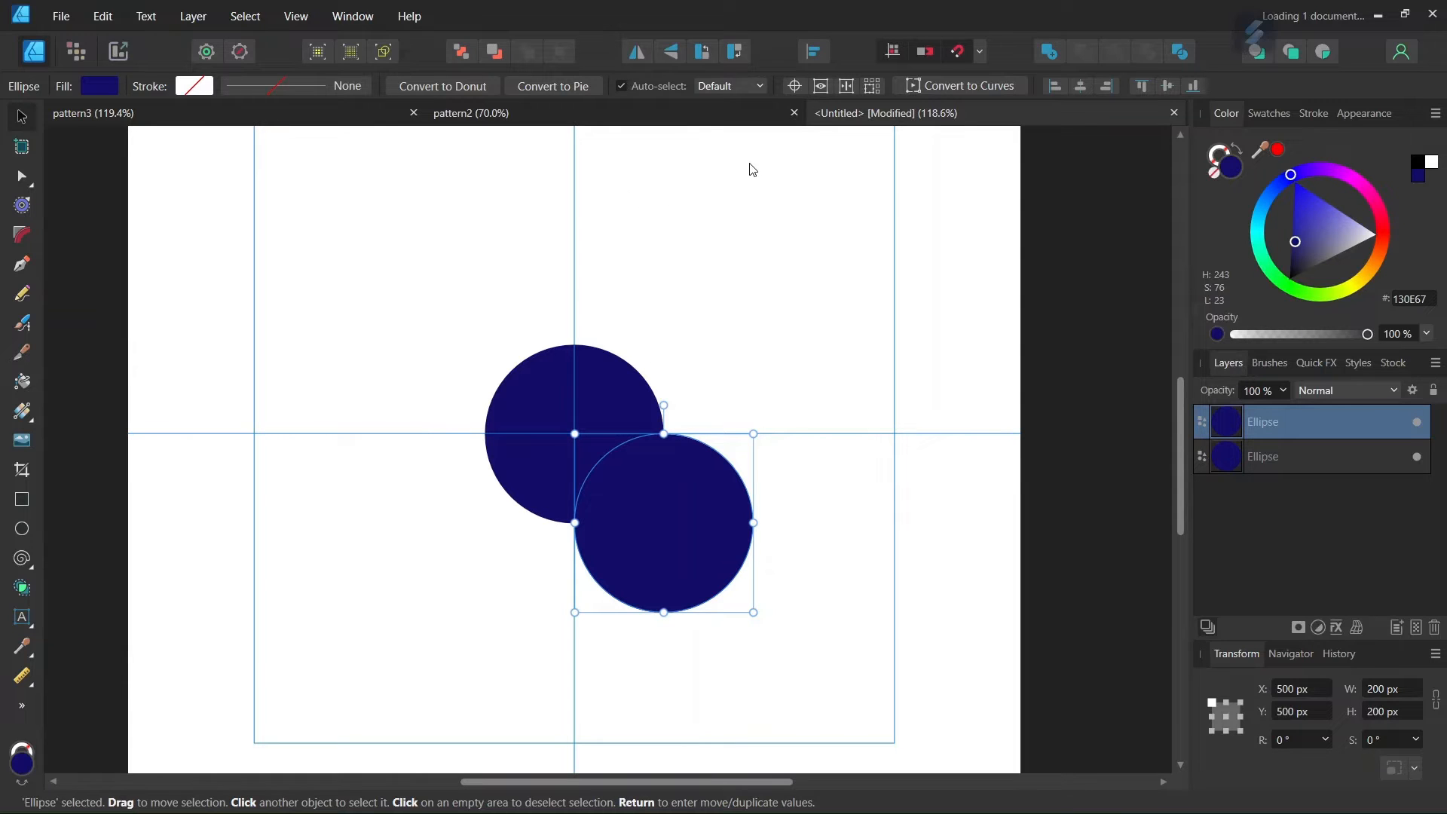
left_click(796, 87)
left_click_drag(663, 519, 577, 436)
scroll(538, 513, "down", 2)
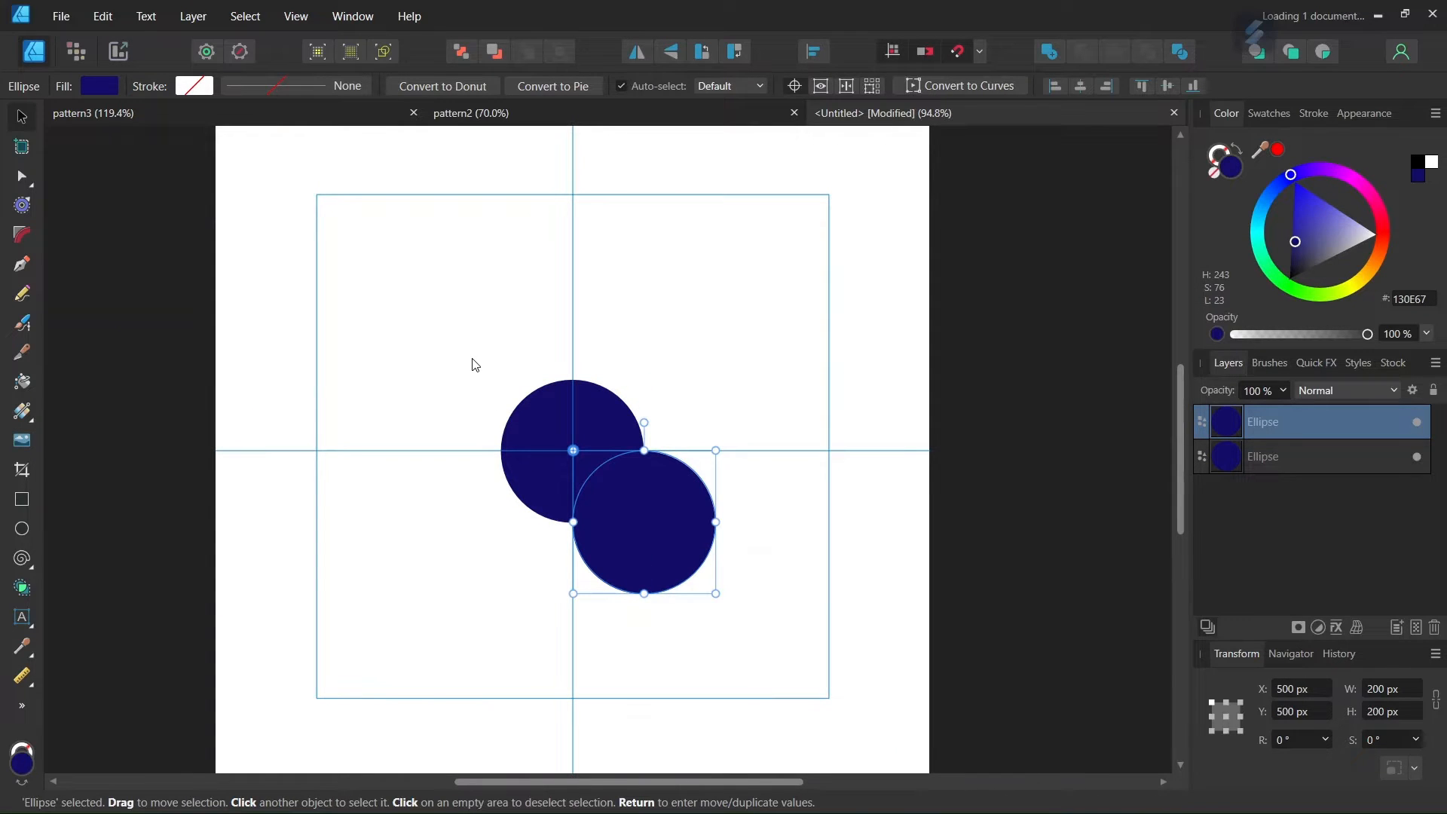
- Make 3 copies of the offset circle with Move / Duplicate, rotating each by 90° around the page centre
key("Return")
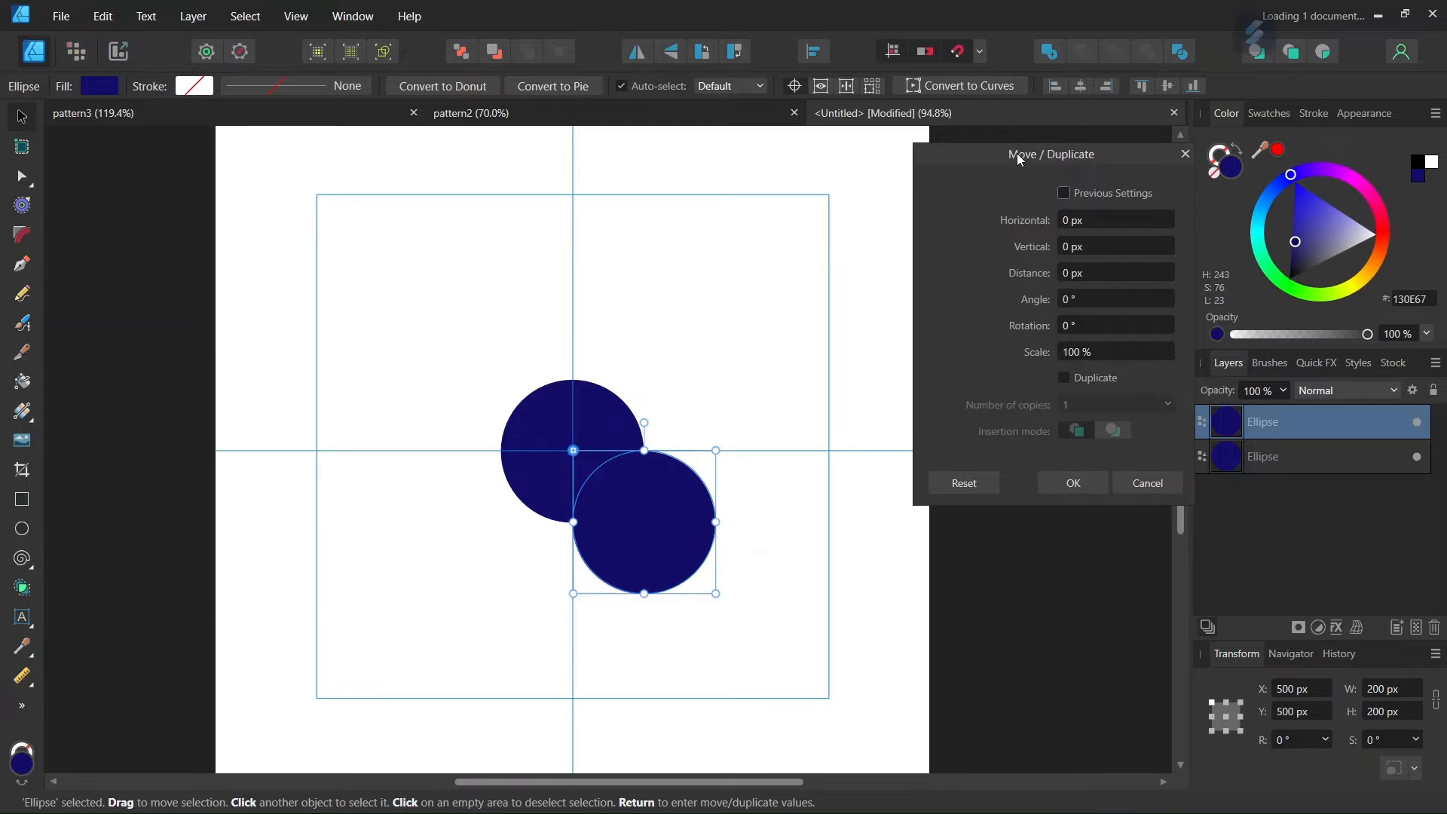
left_click_drag(1016, 152, 880, 160)
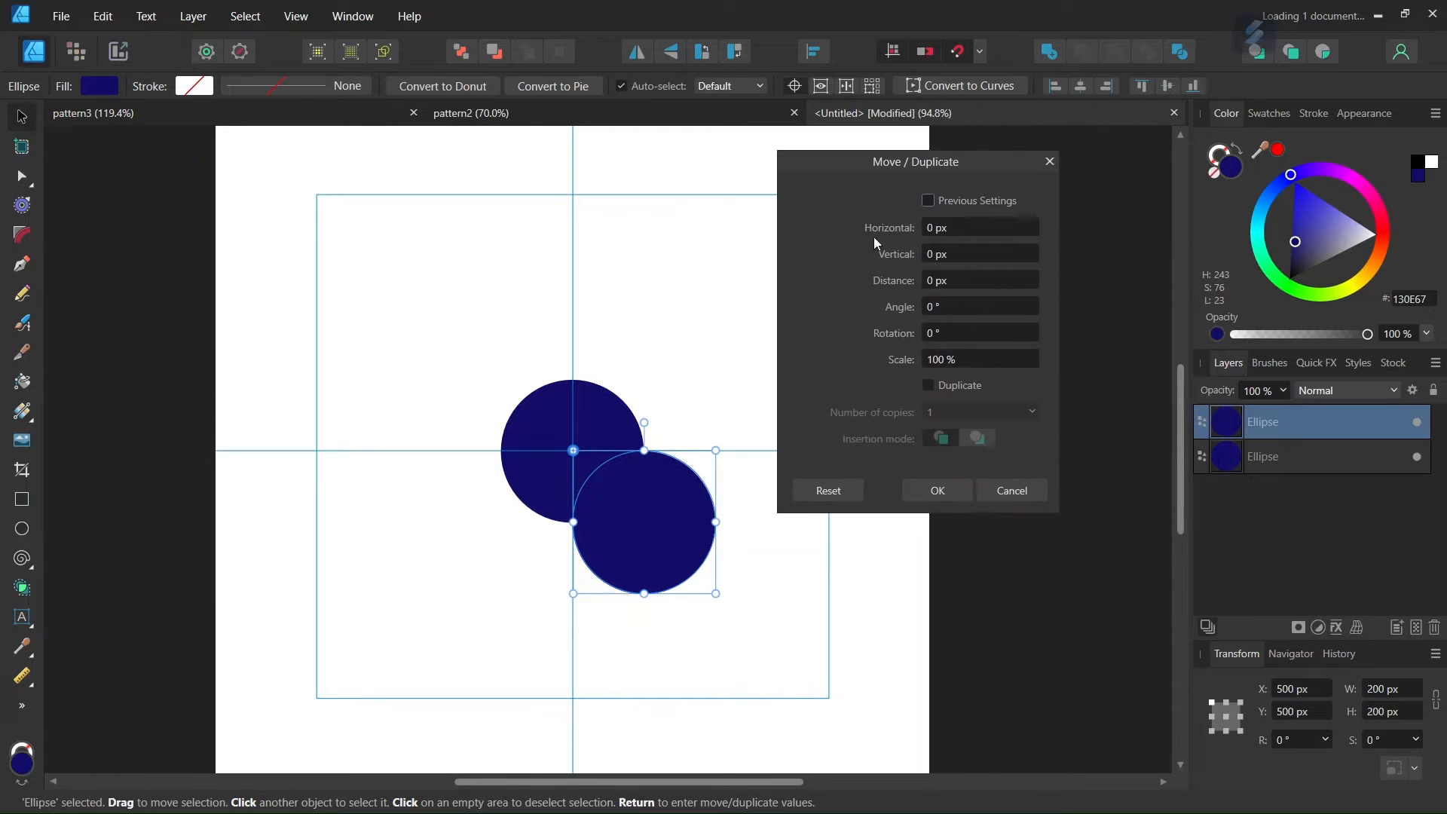
left_click(929, 385)
left_click(941, 411)
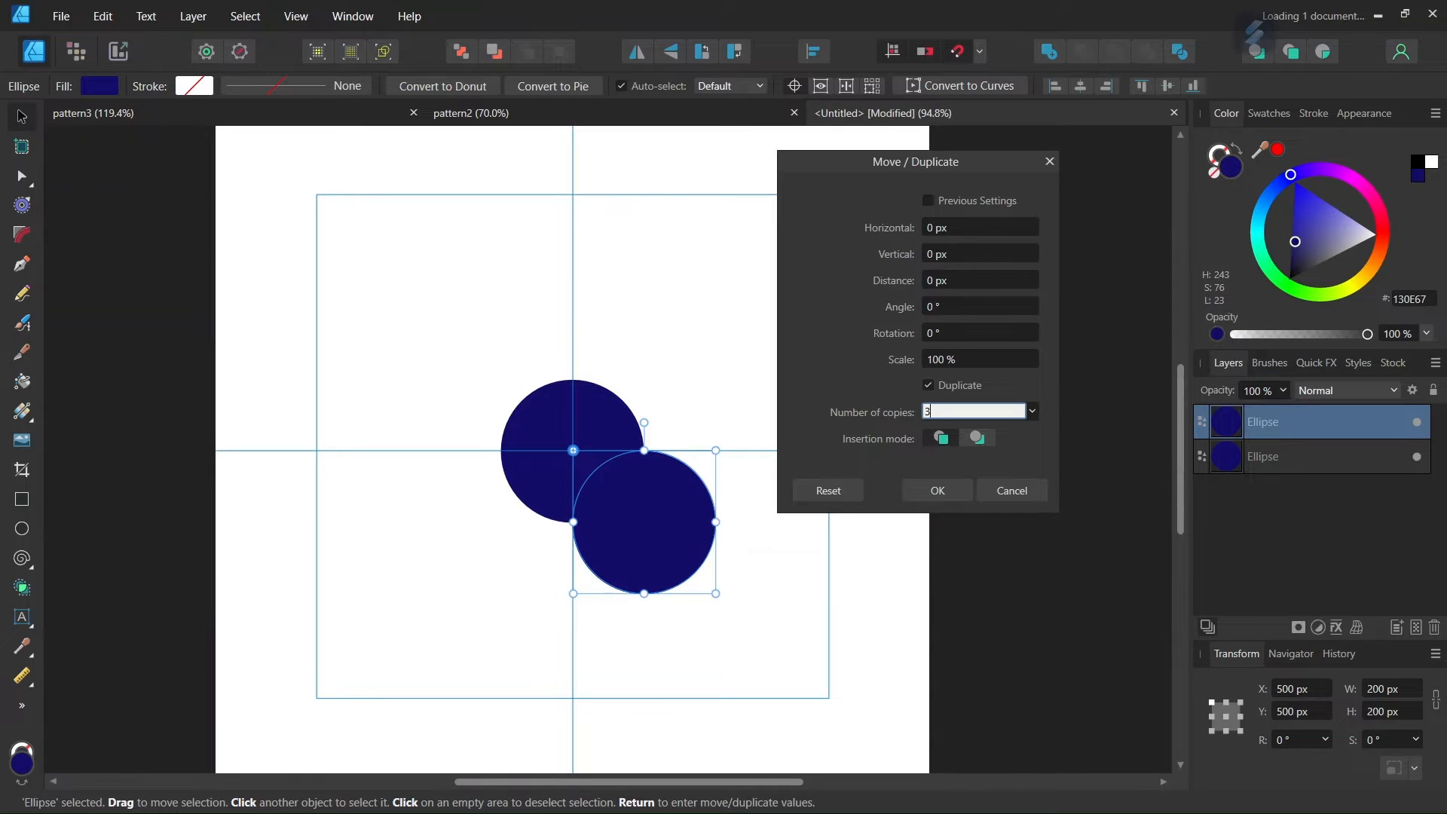
left_click(948, 331)
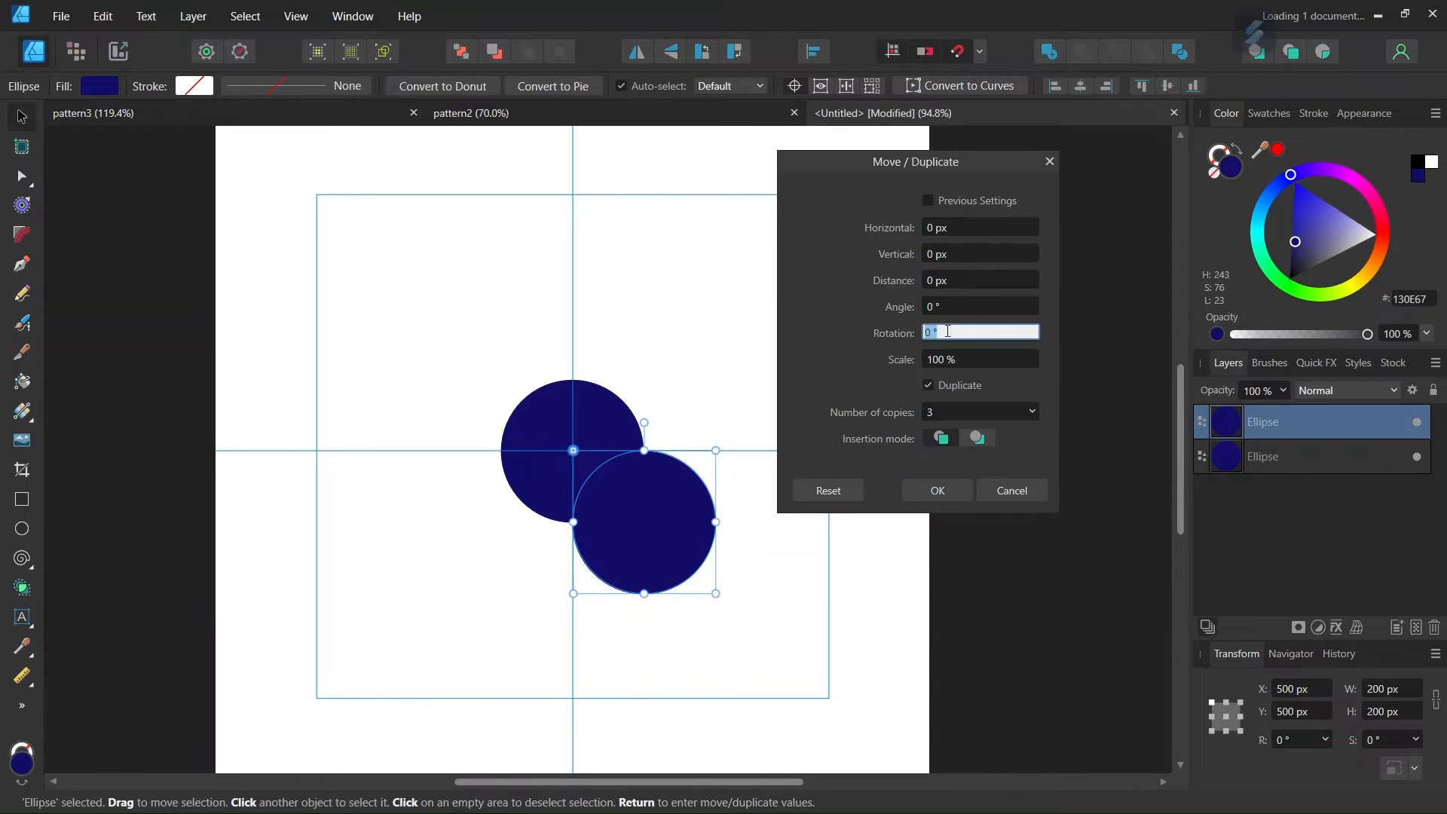
type("90")
key("Return")
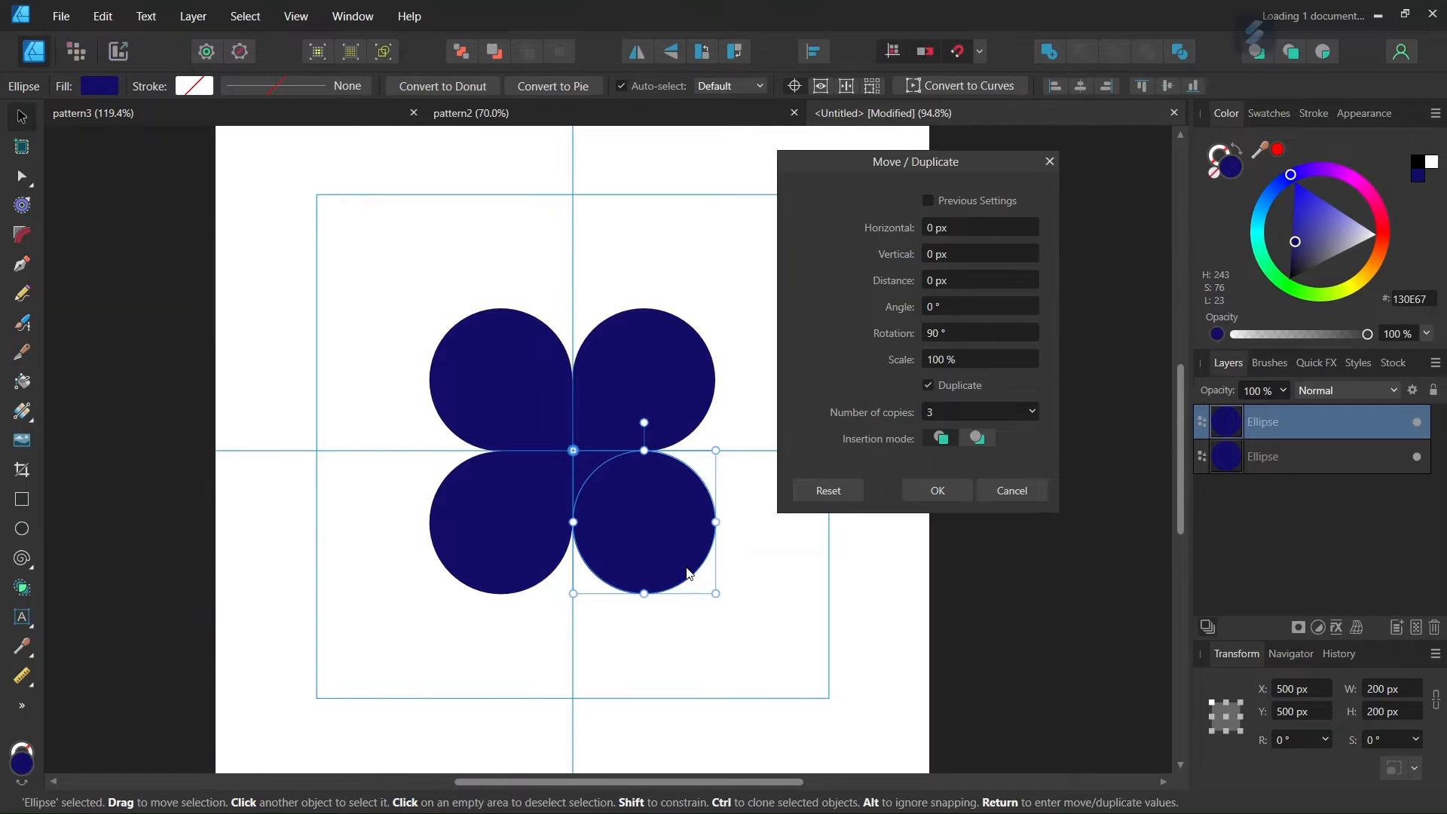
left_click(936, 491)
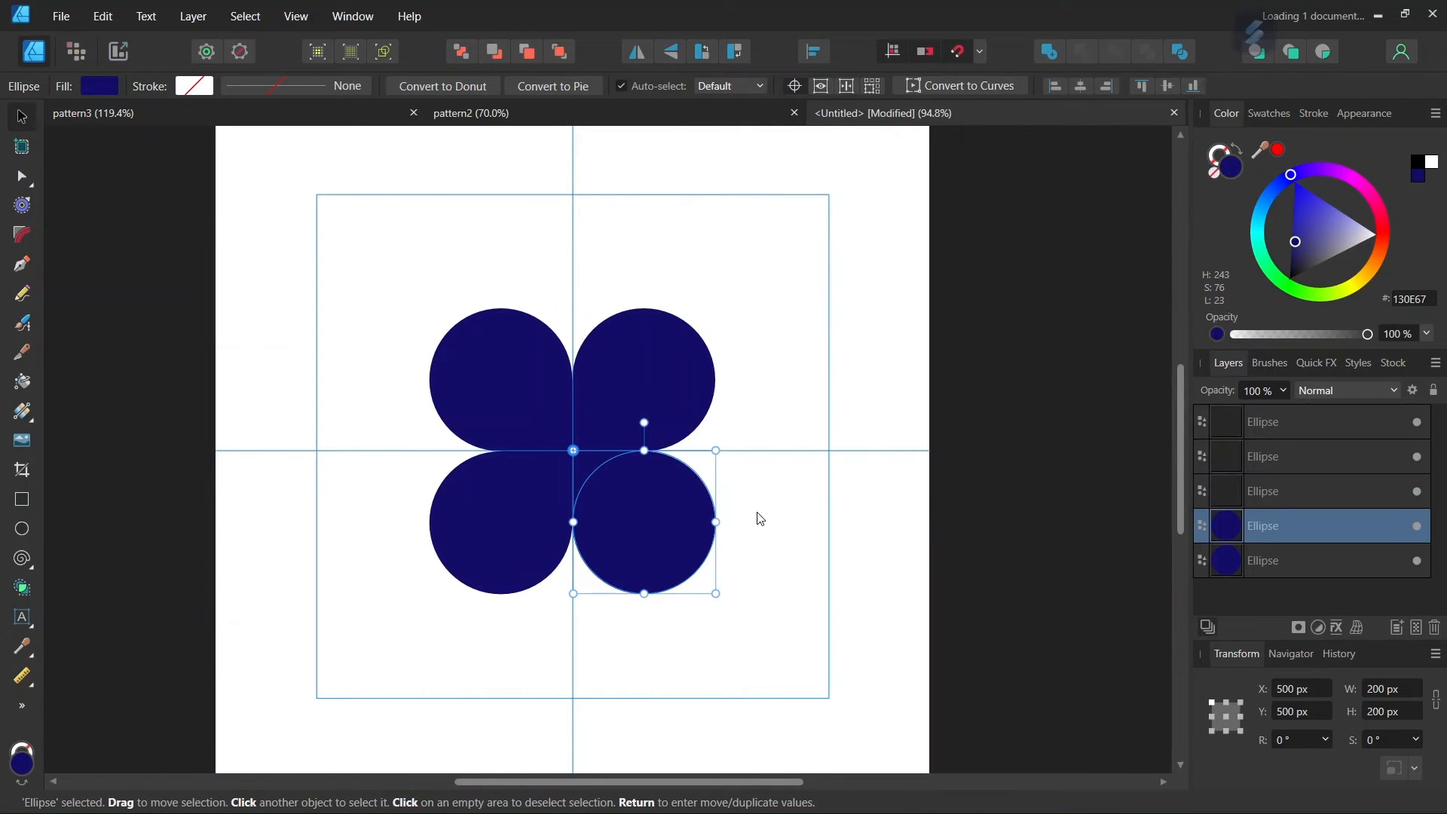
- Group the four outer circles, leaving the central circle out of the group
left_click(676, 381, "shift")
left_click(486, 372, "shift")
left_click(487, 536, "shift")
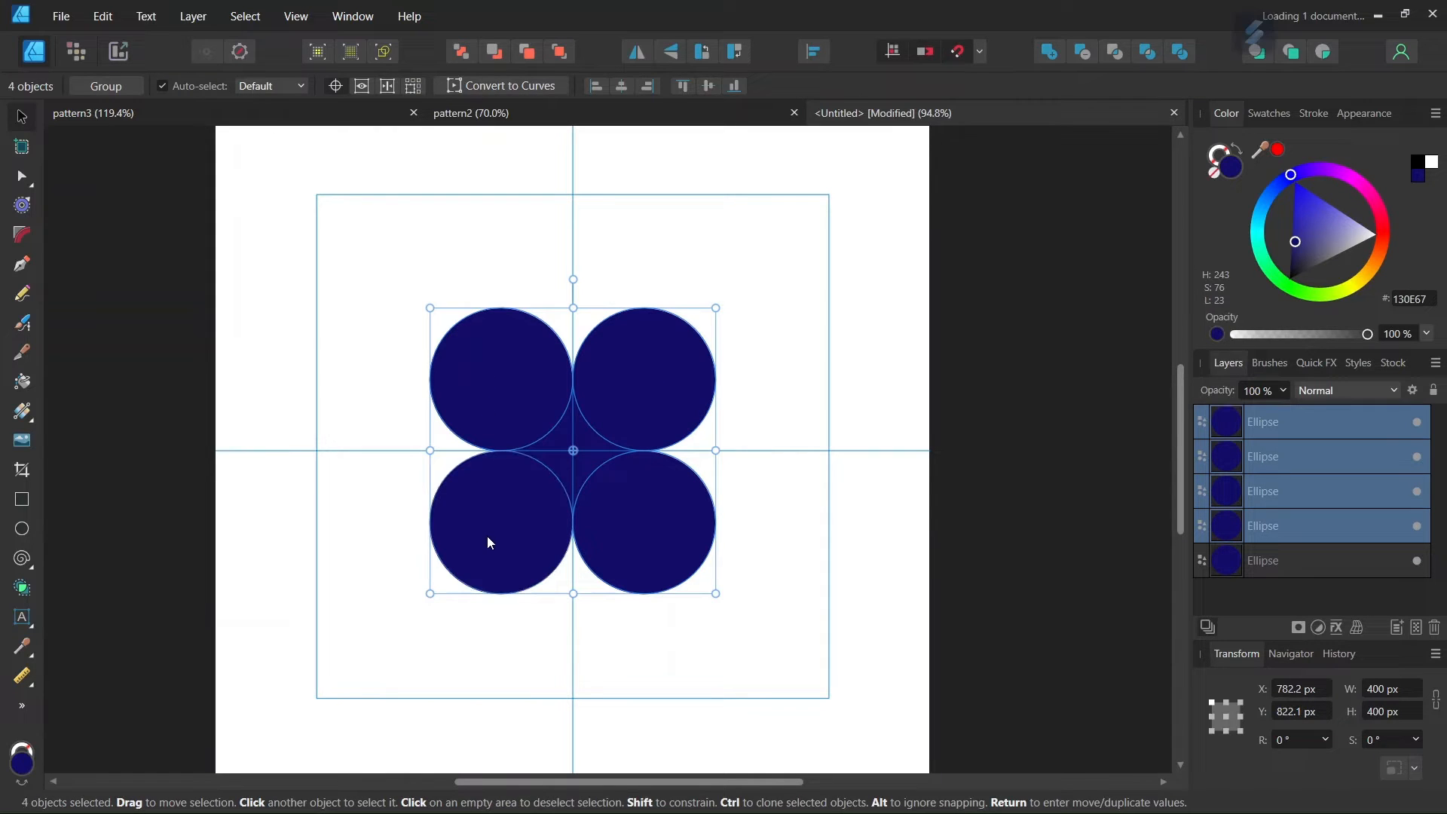
key("alt")
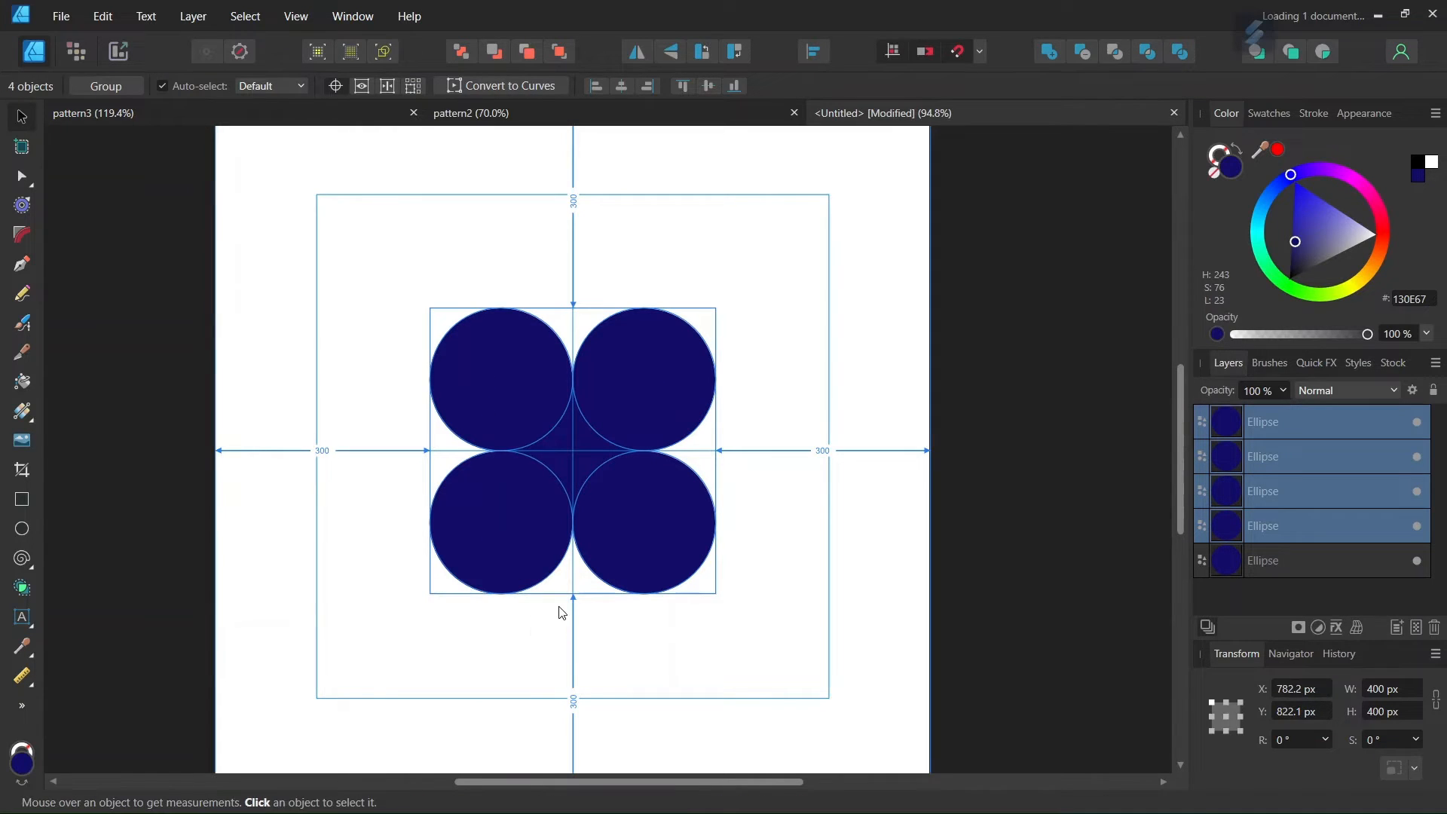
key("ctrl+g")
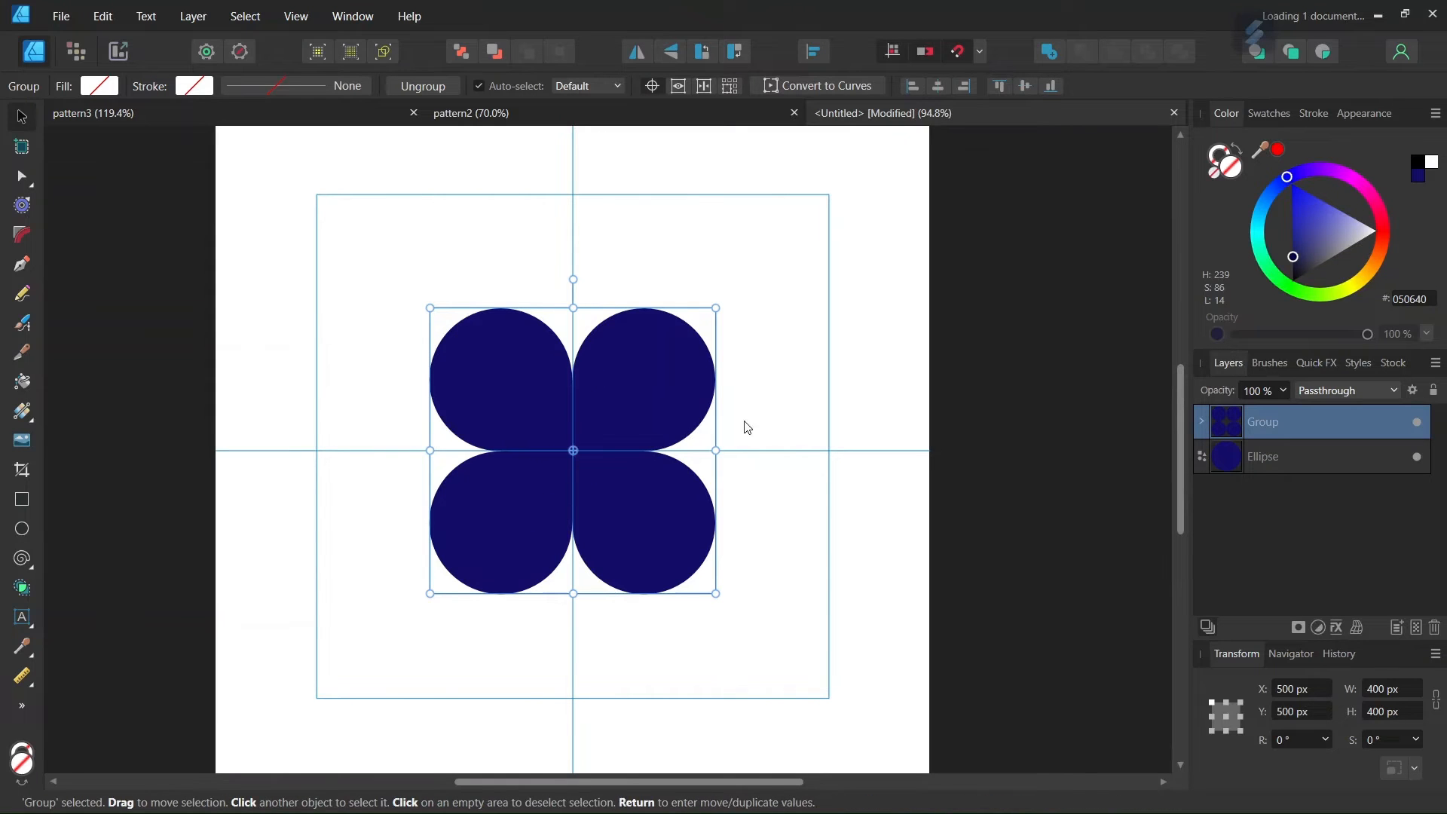
- Intersect the group of four circles with the central circle to form a four-petal shape
left_click(1275, 465, "shift")
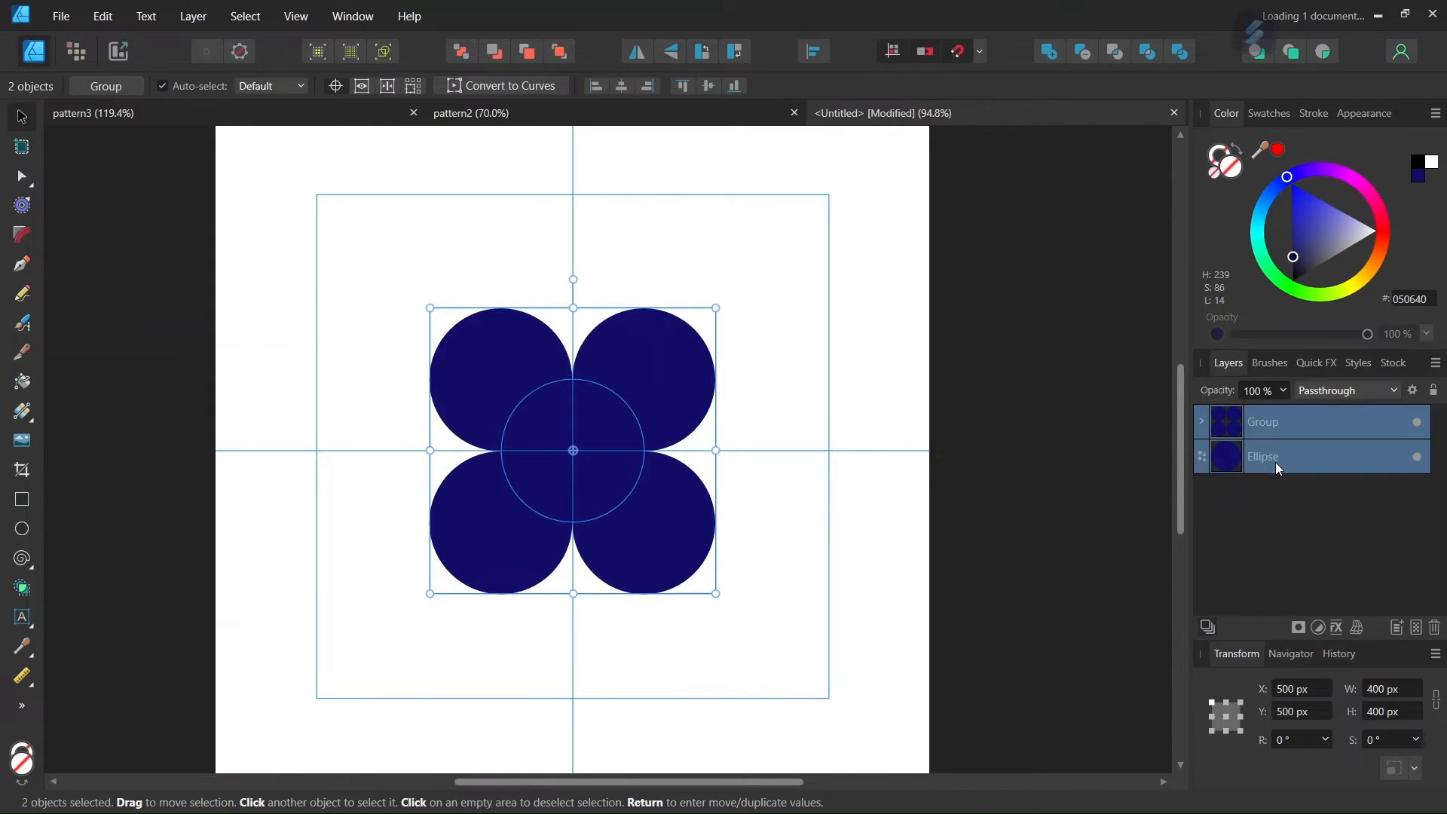
left_click(1117, 53)
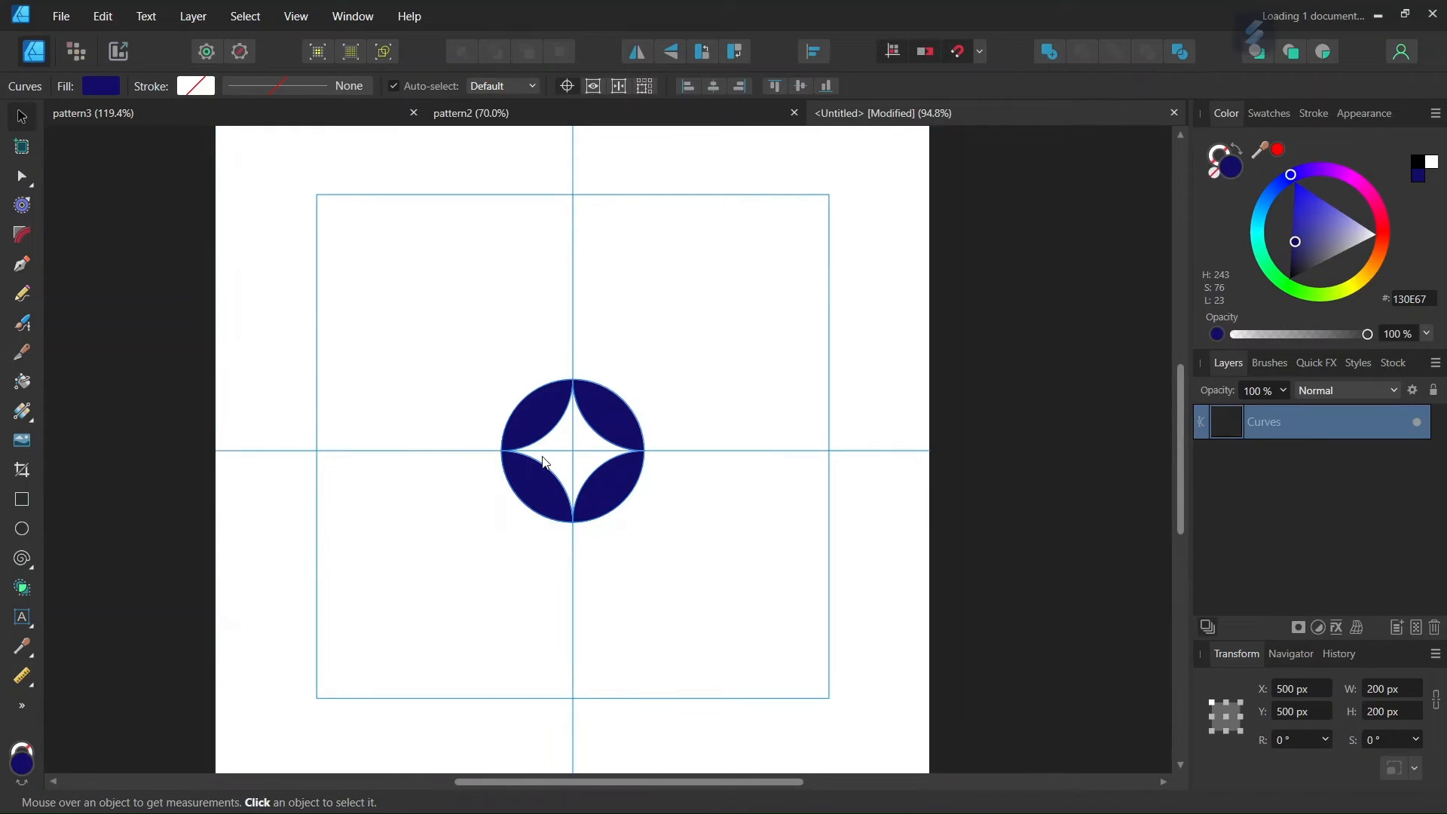
scroll(550, 461, "up", 1)
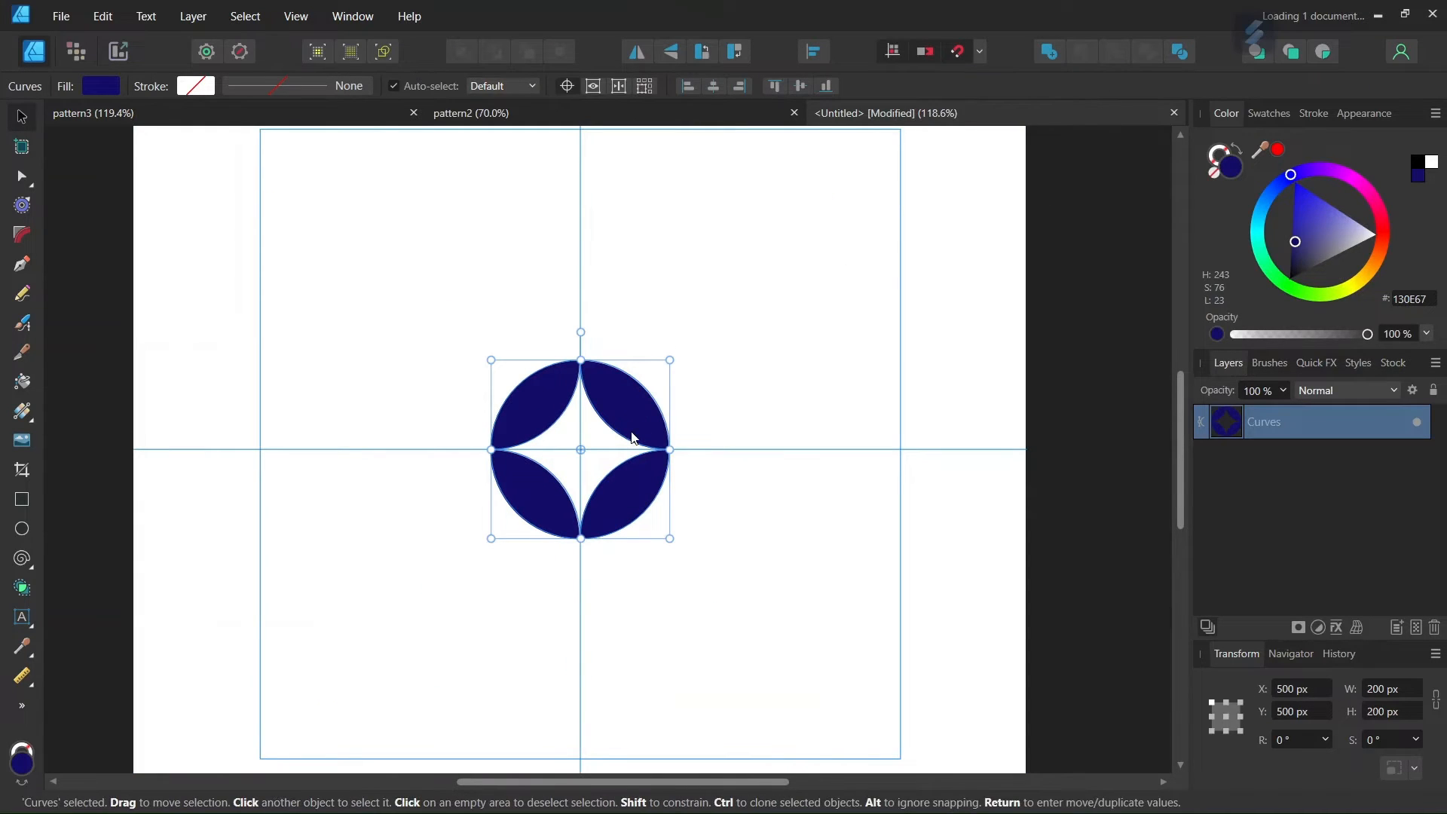
- Scale the four-petal shape from its centre to 1000 × 1000 px so it fills the page, and deselect it
scroll(631, 437, "down", 2)
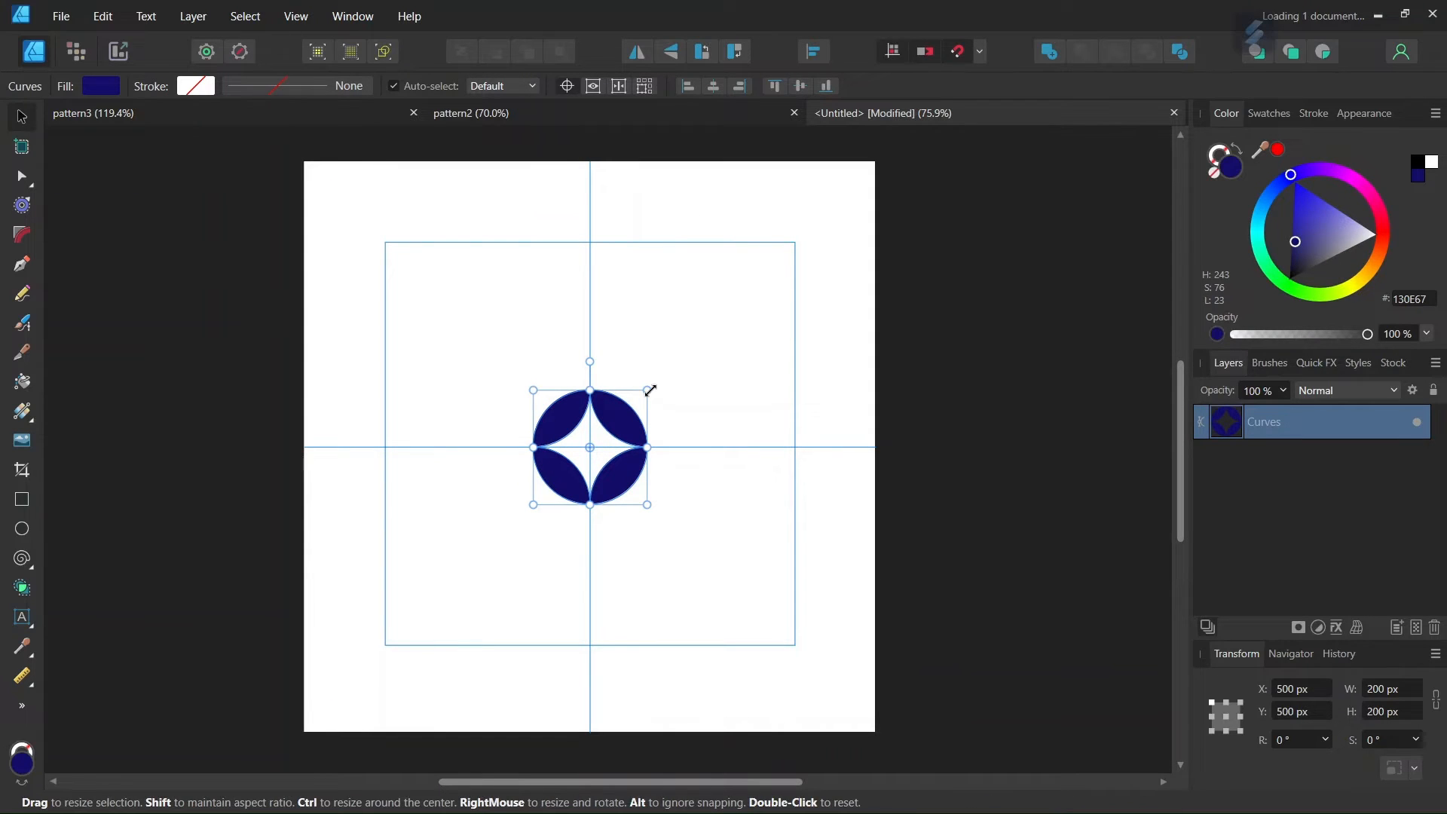
left_click_drag(647, 389, 876, 160)
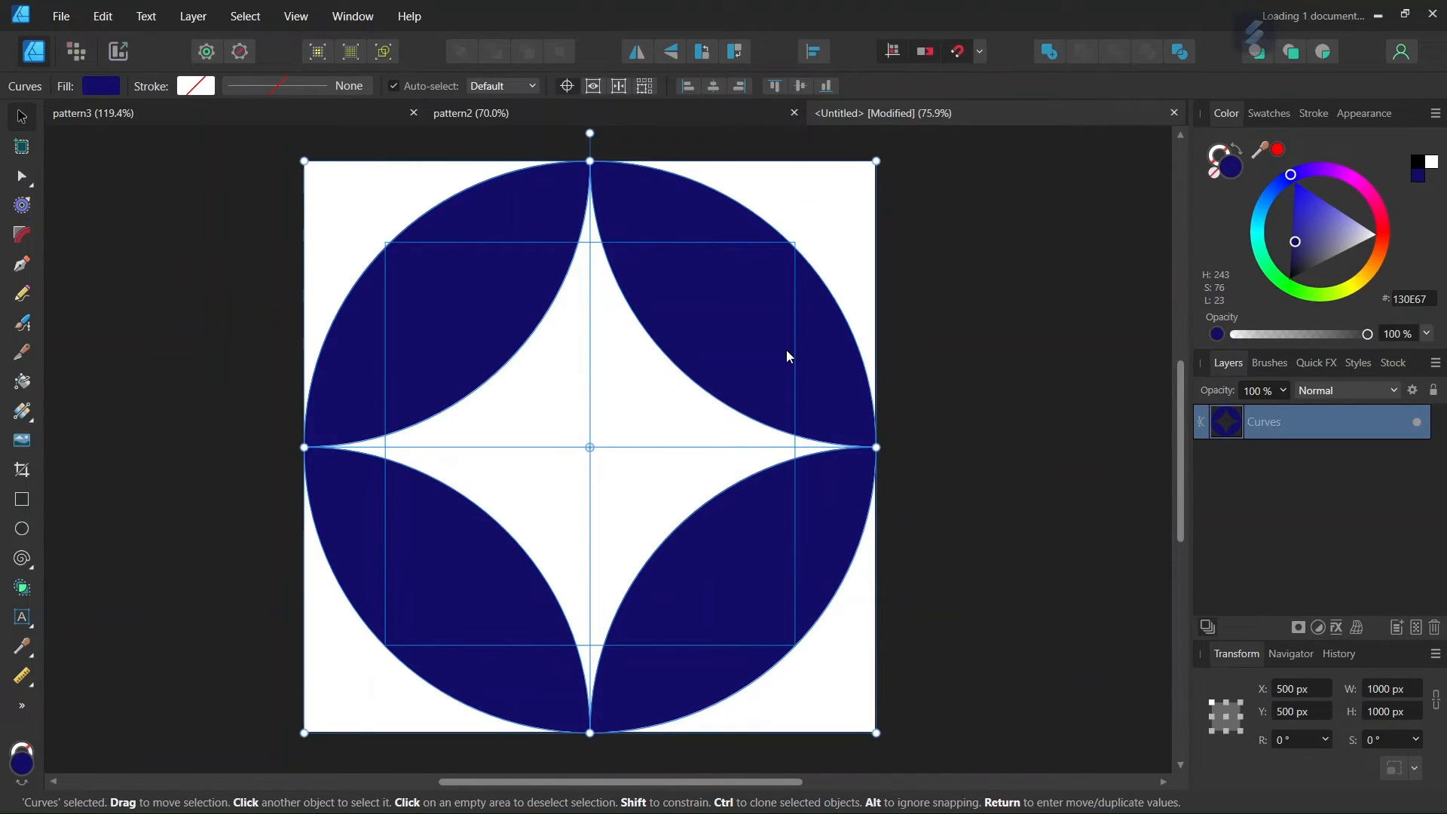
scroll(704, 414, "down", 1)
scroll(688, 444, "down", 1)
scroll(672, 398, "up", 1)
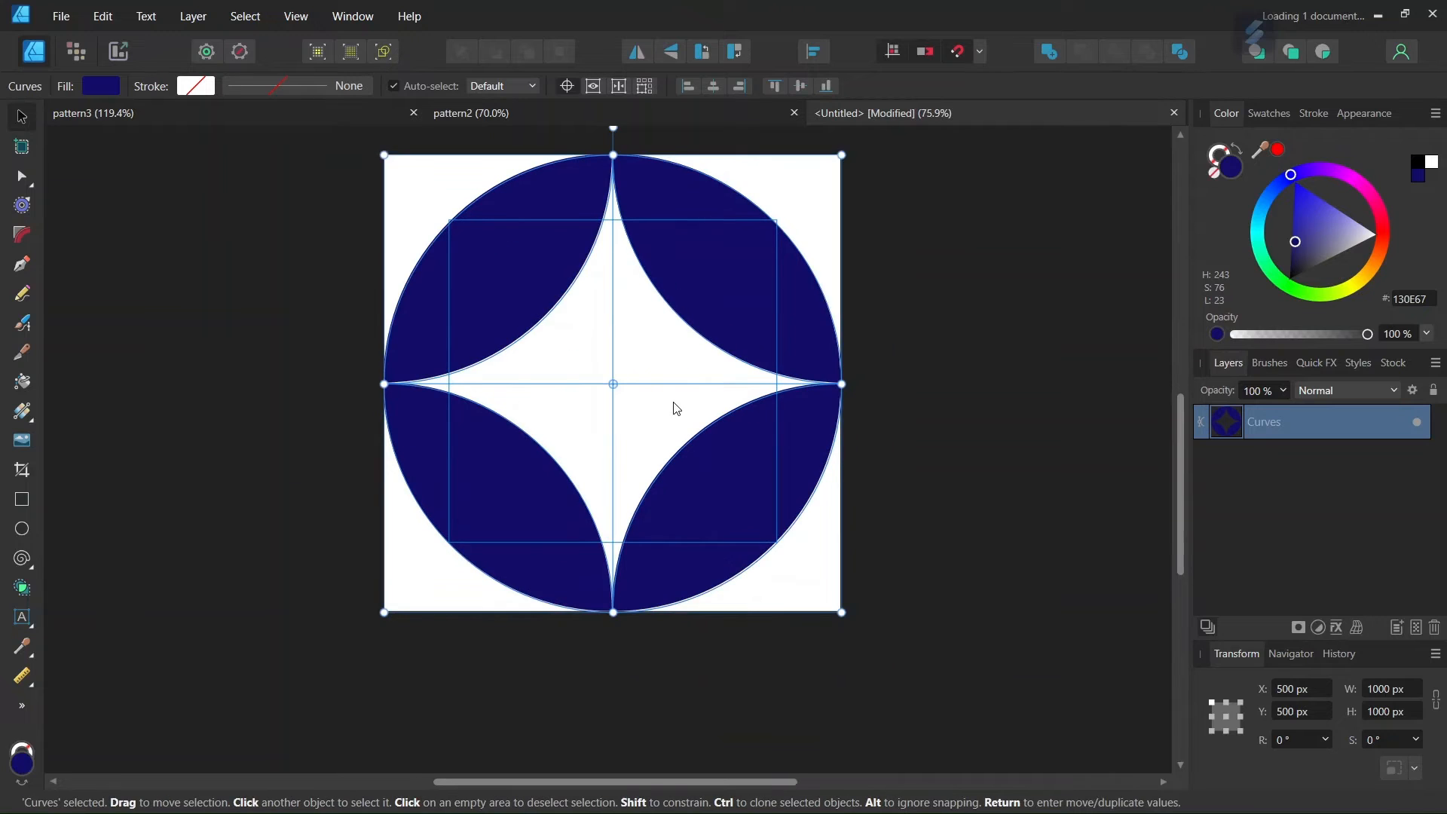
scroll(670, 384, "down", 1)
scroll(656, 361, "up", 1)
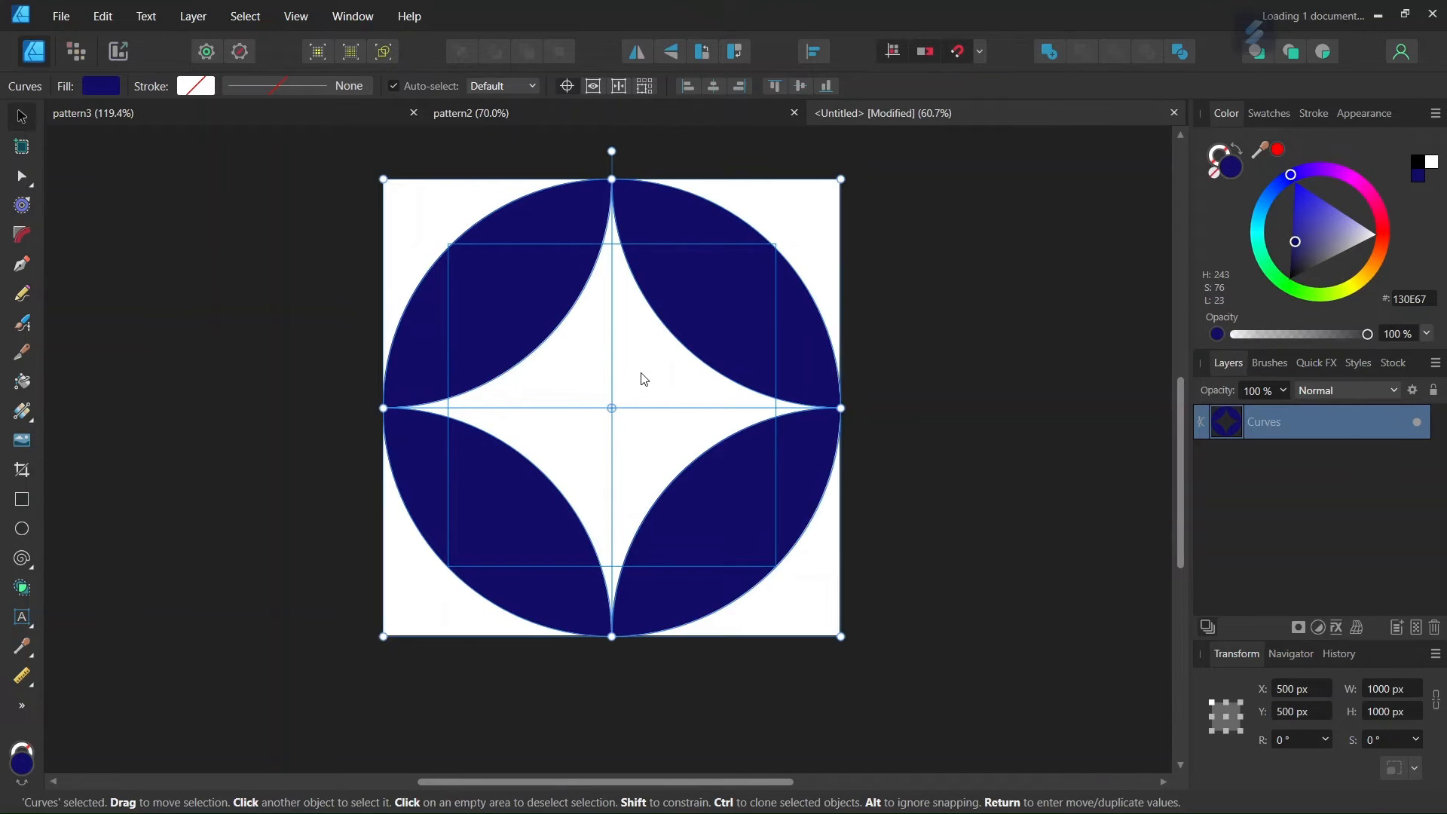
left_click(577, 325)
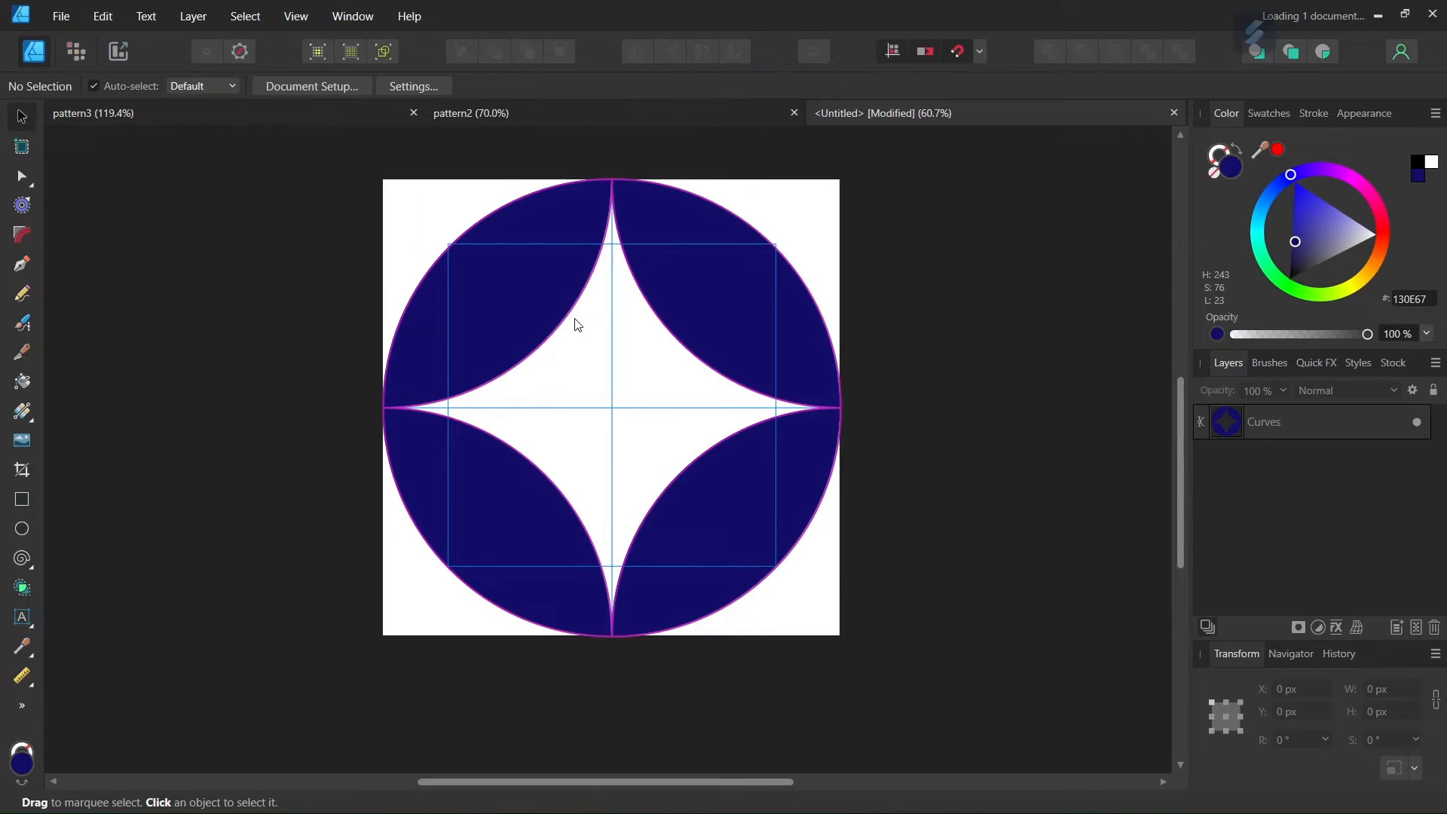
- Draw a 1000 × 1000 px rectangle covering the page and move it below the petal shape in the layer order
left_click(21, 507)
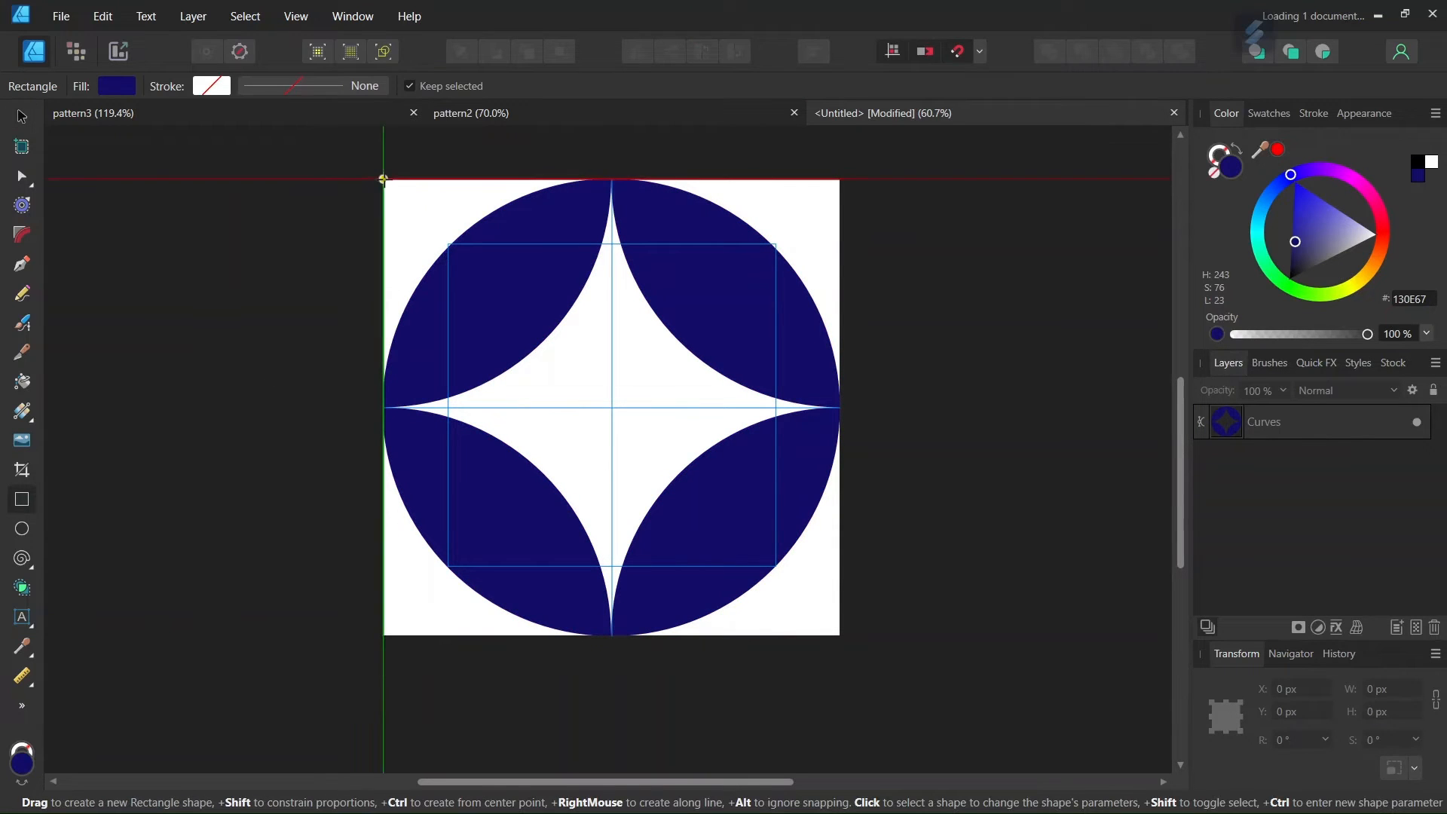
left_click_drag(383, 179, 841, 637)
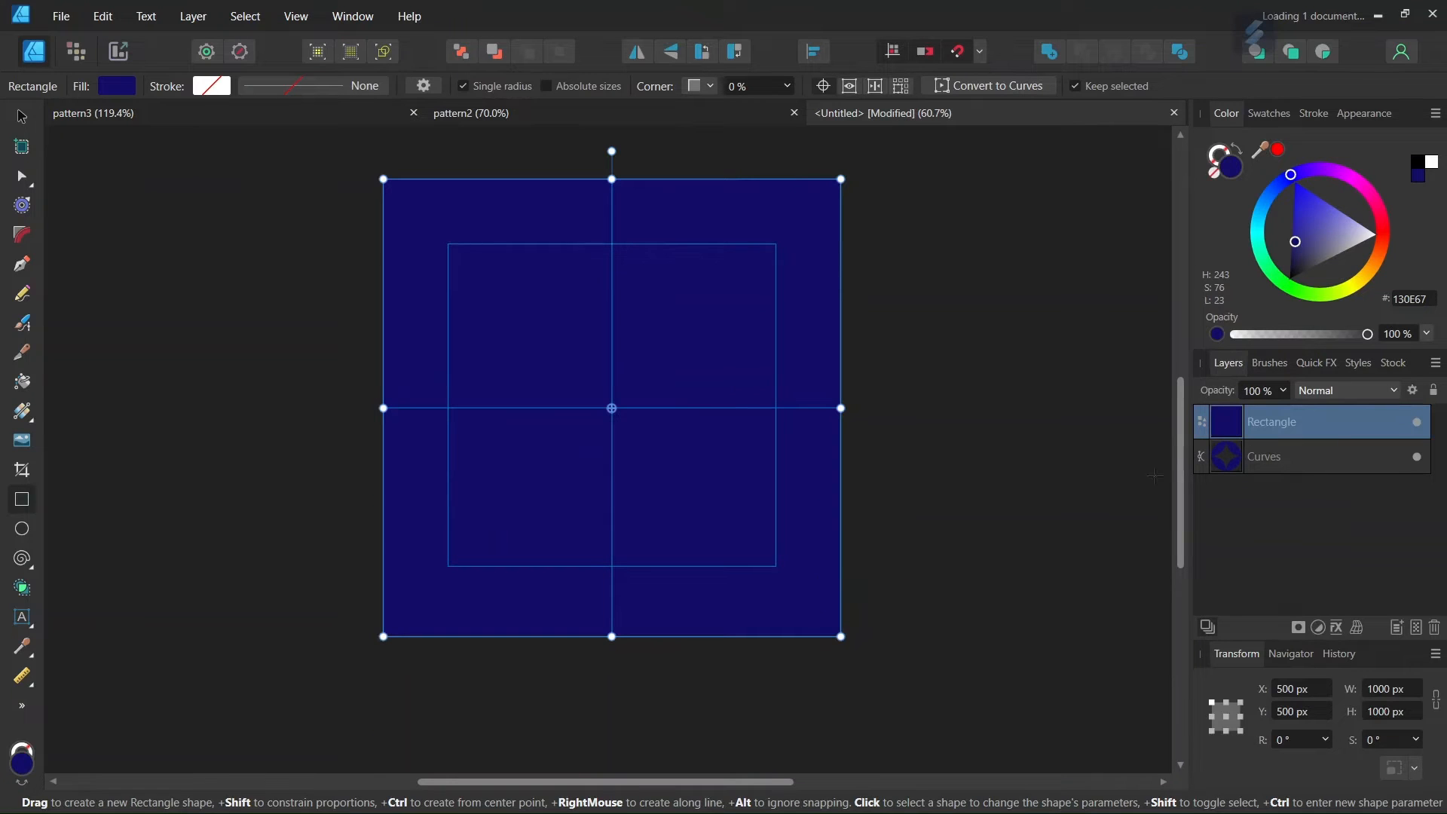
left_click_drag(1266, 417, 1268, 469)
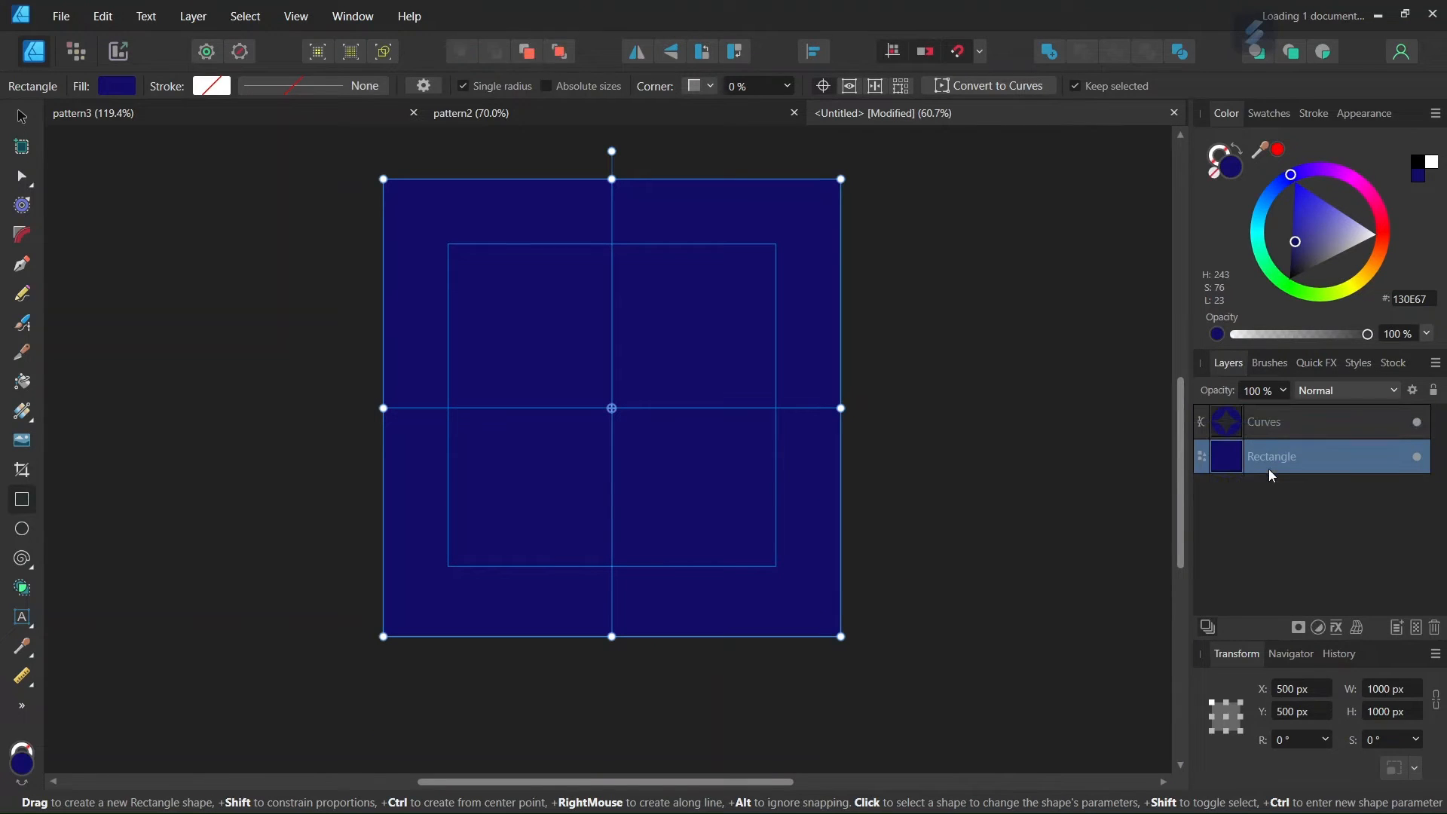
- Fill the background rectangle with pale yellow E0E2BE and deselect it
left_click(113, 87)
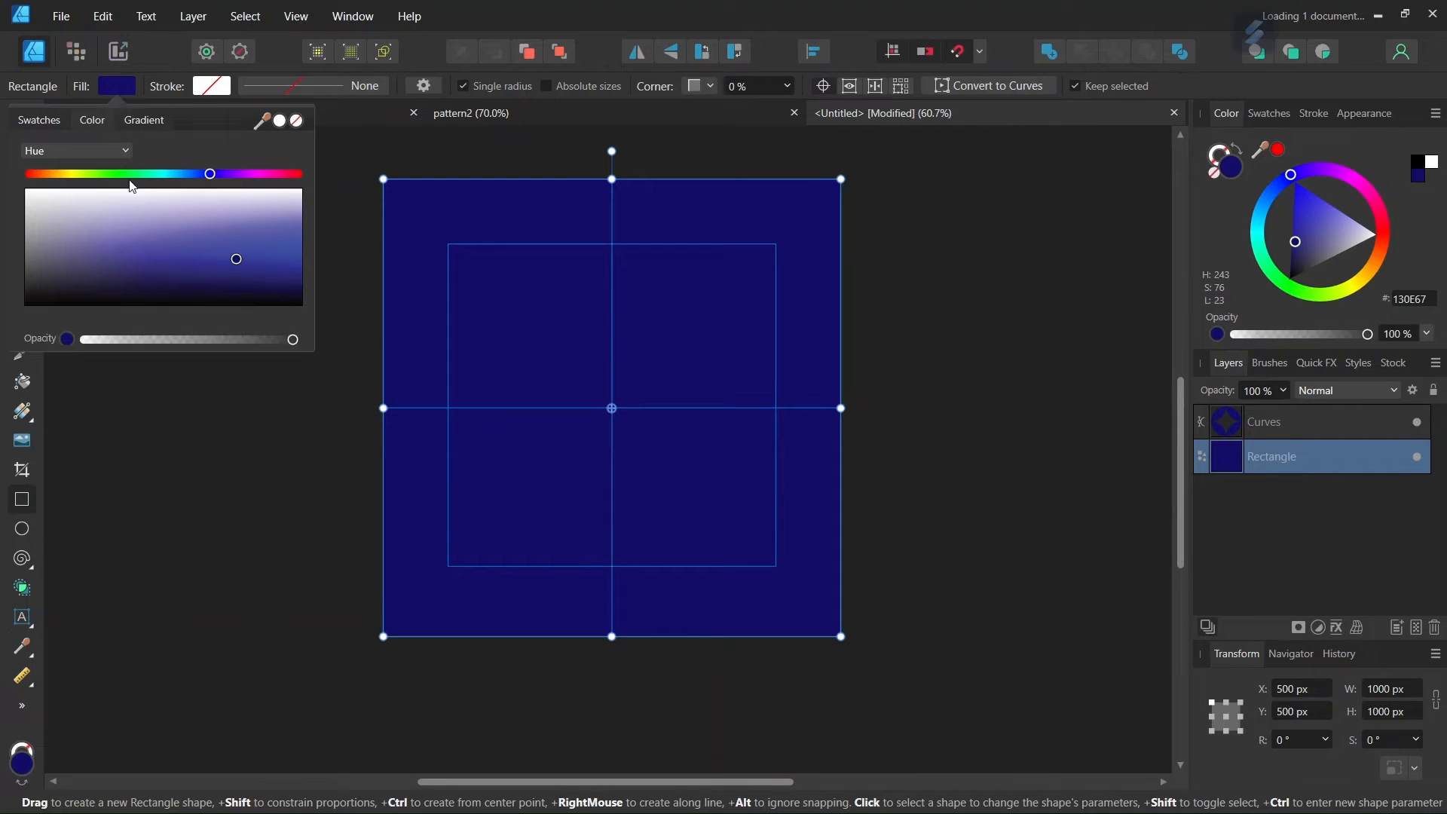
left_click(79, 178)
left_click_drag(94, 200, 129, 210)
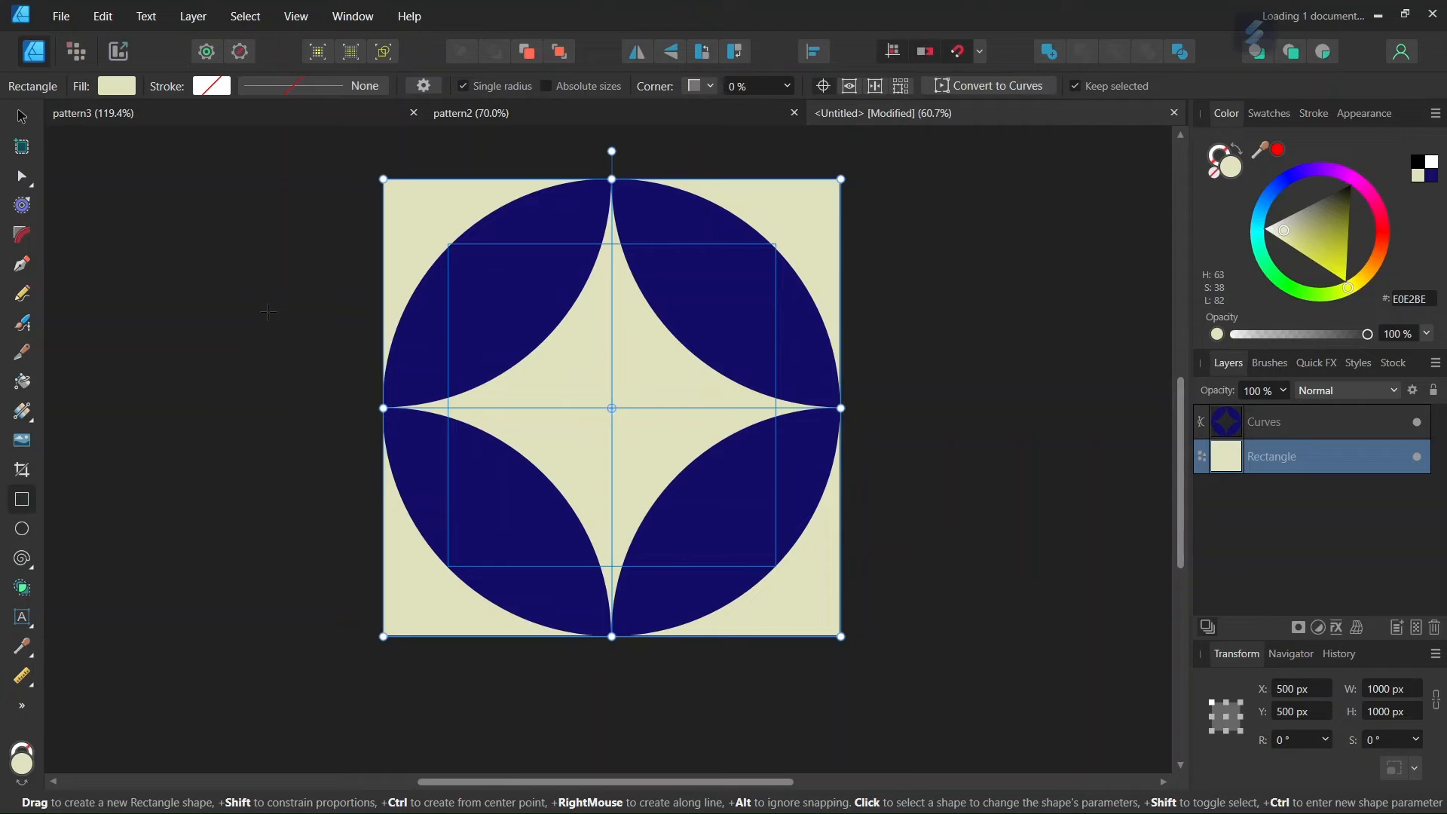
left_click(268, 312)
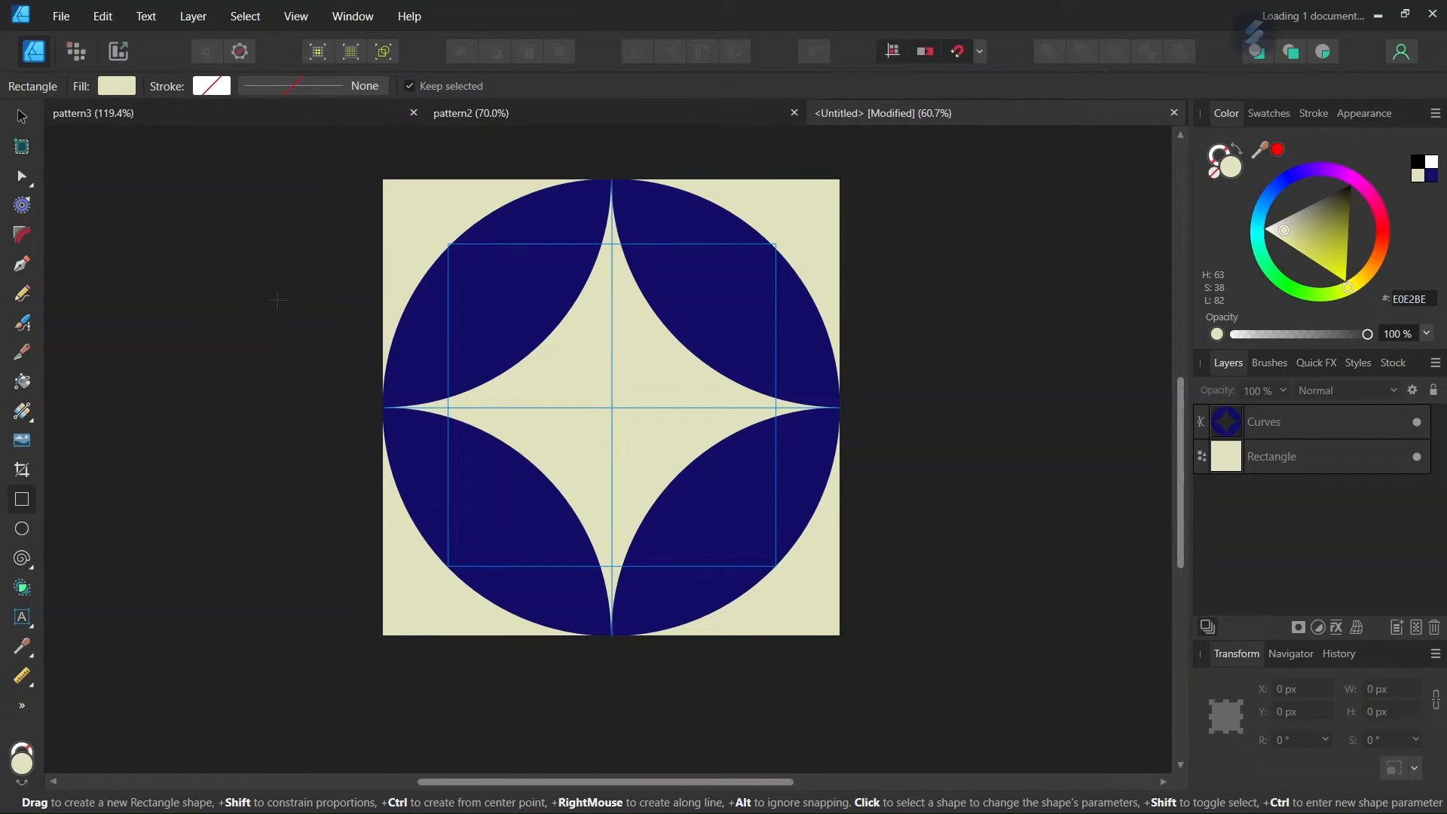
- Export the tile as a best-quality 1000 × 1000 px JPEG named Untitled in the Geometric Diamond Petal Pattern folder
left_click(57, 17)
left_click(124, 399)
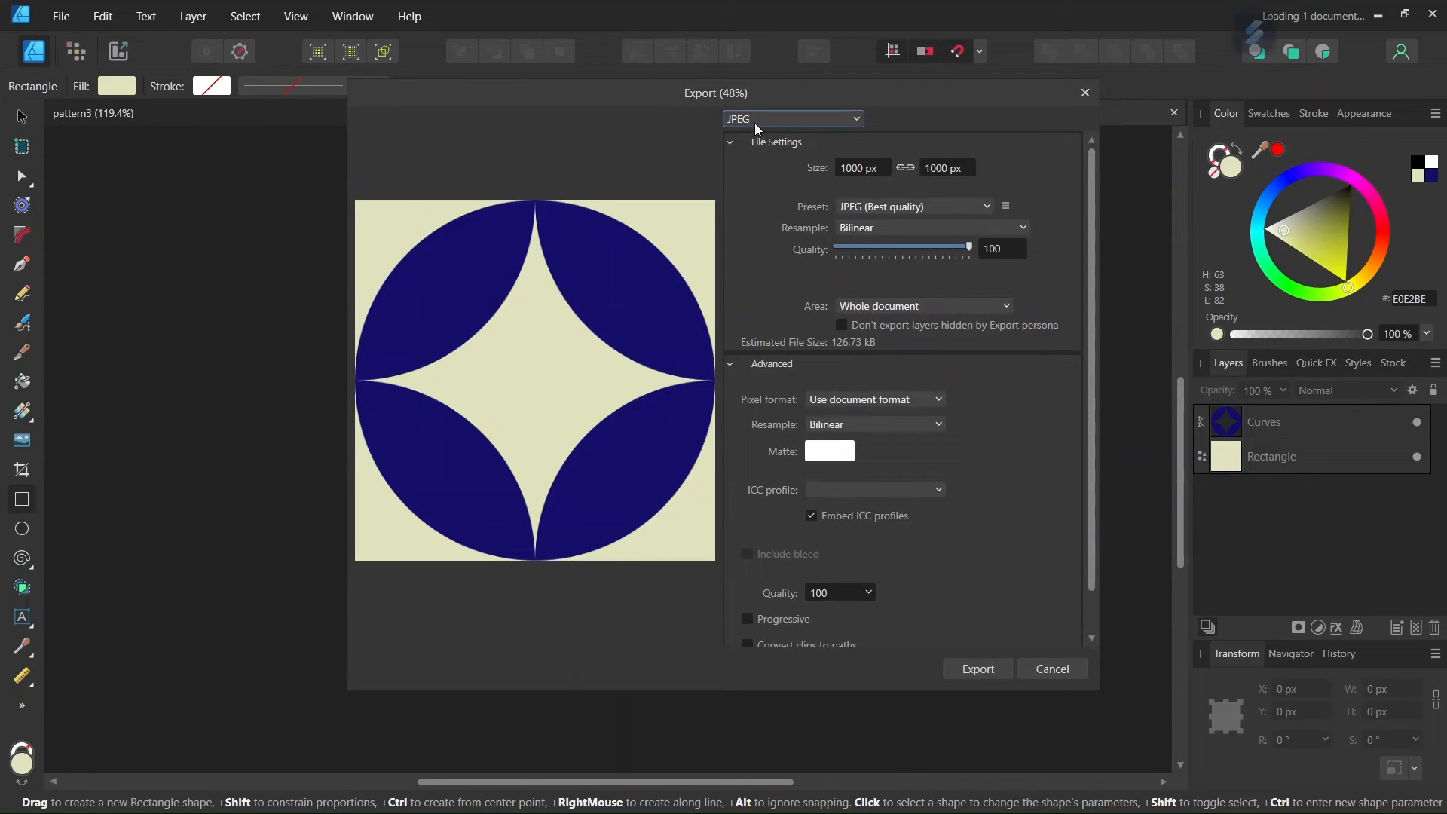
left_click(772, 120)
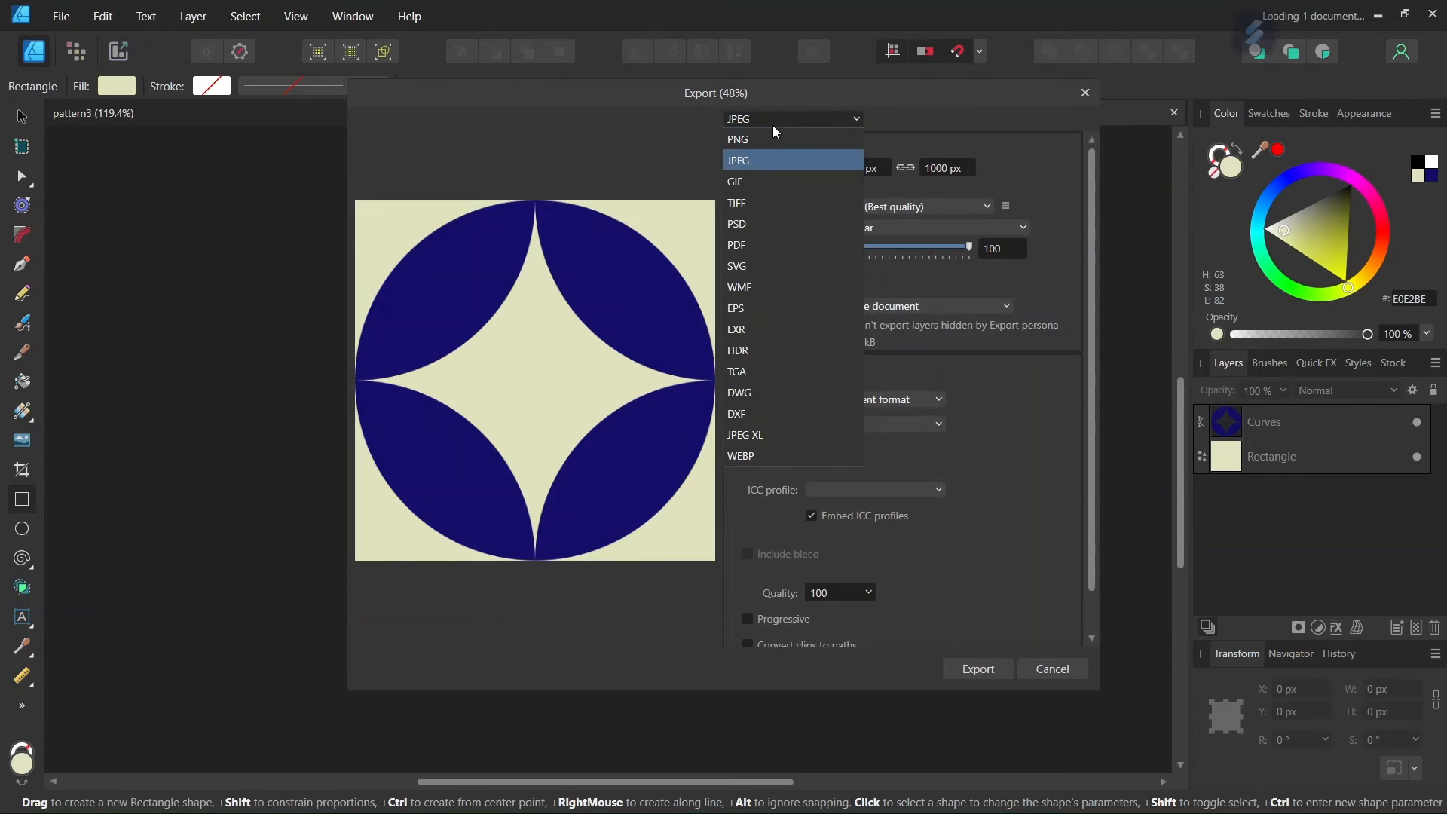
left_click(766, 166)
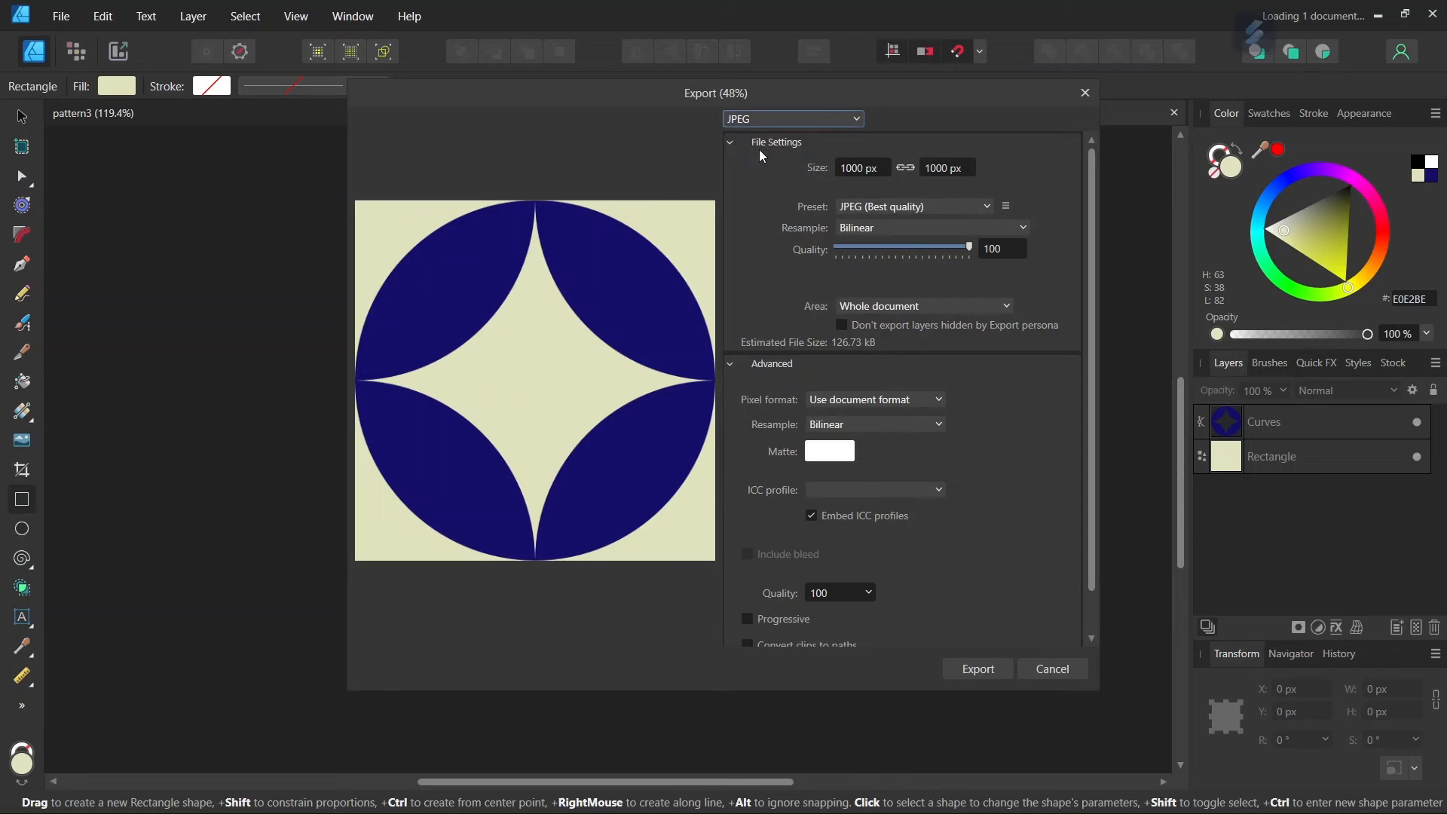
left_click(982, 671)
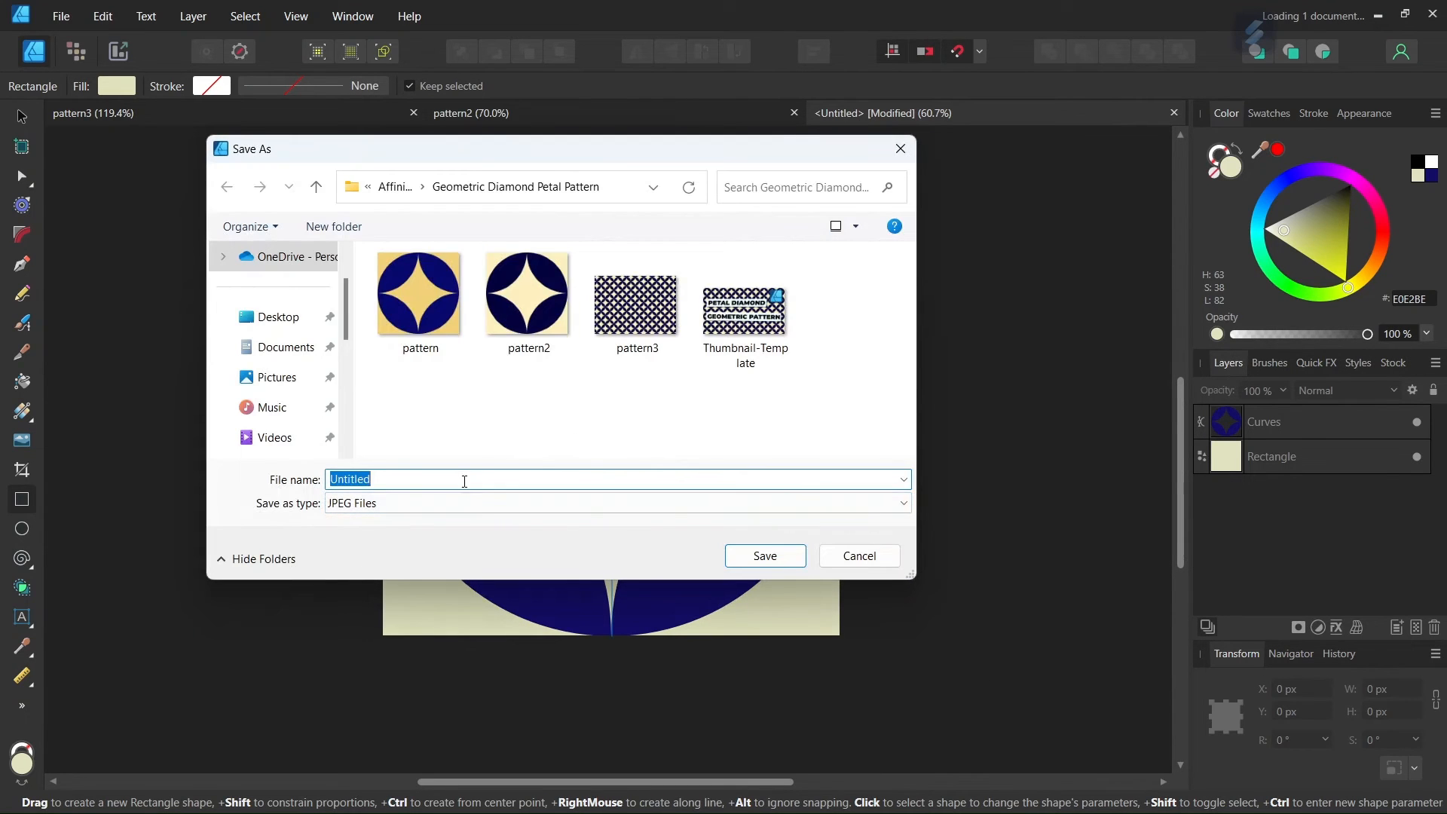
left_click(786, 562)
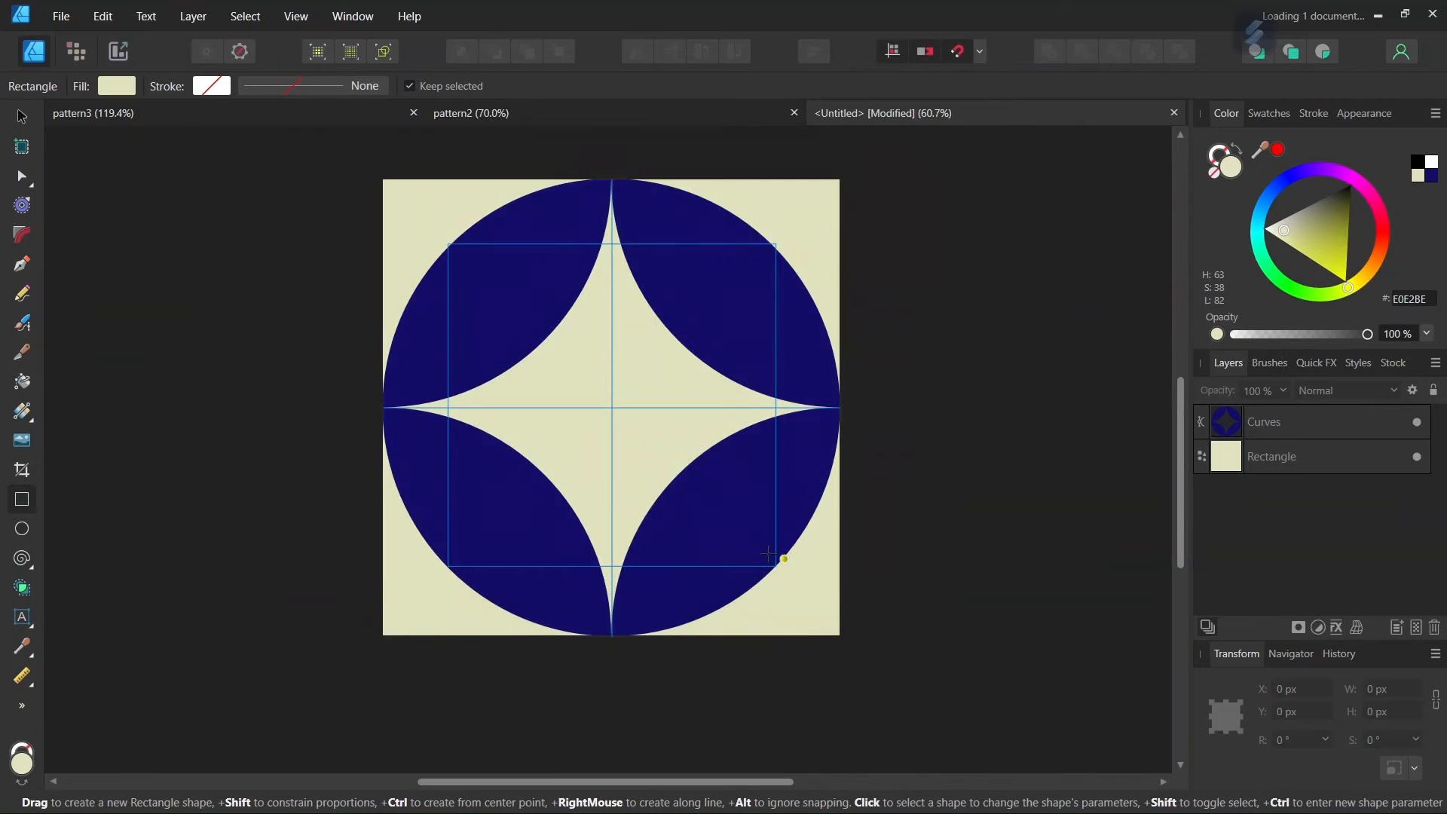
- Create a new landscape A6 document, 148 × 105 mm, and draw a rectangle covering its whole page
left_click(65, 20)
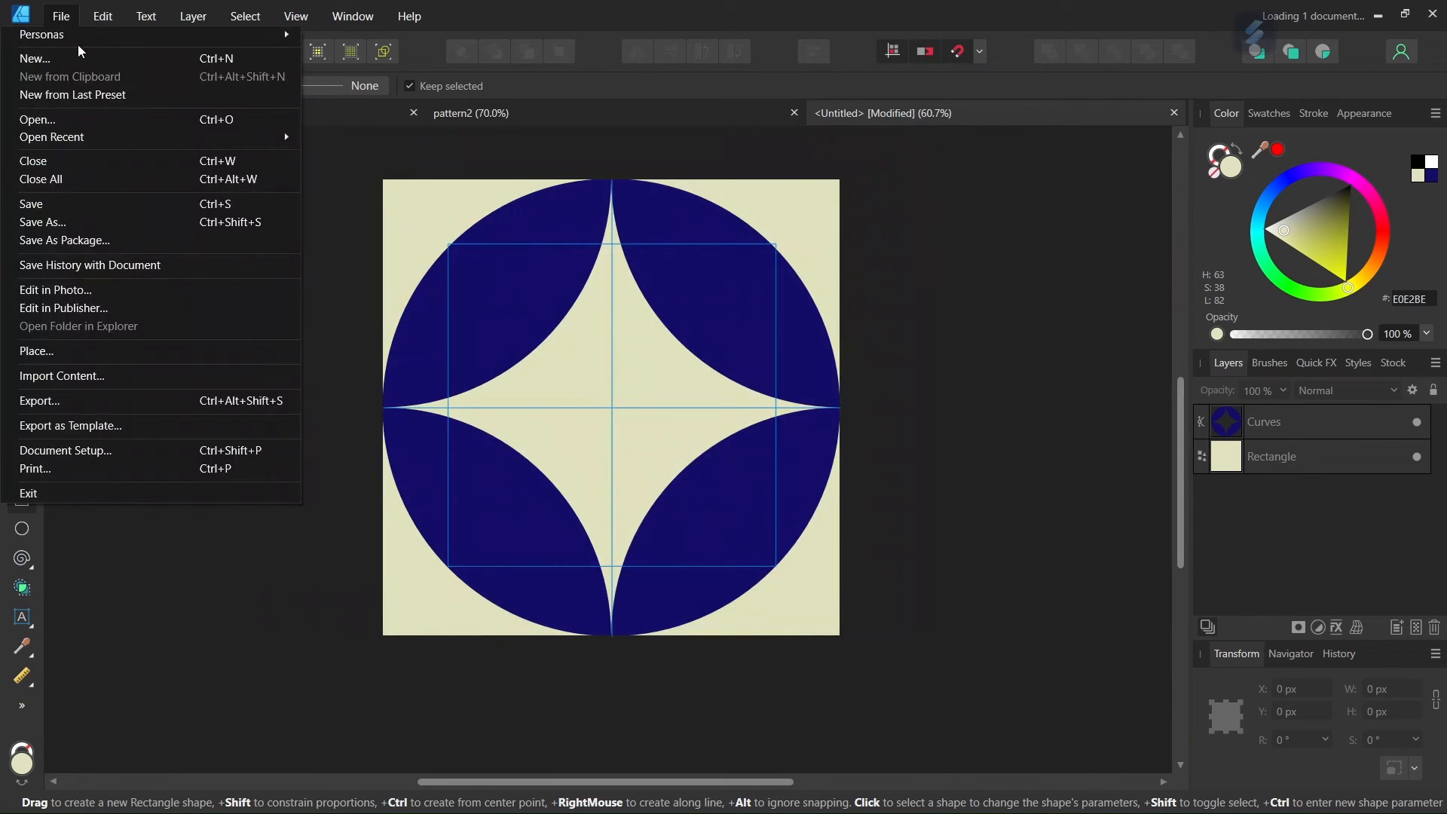
left_click(84, 60)
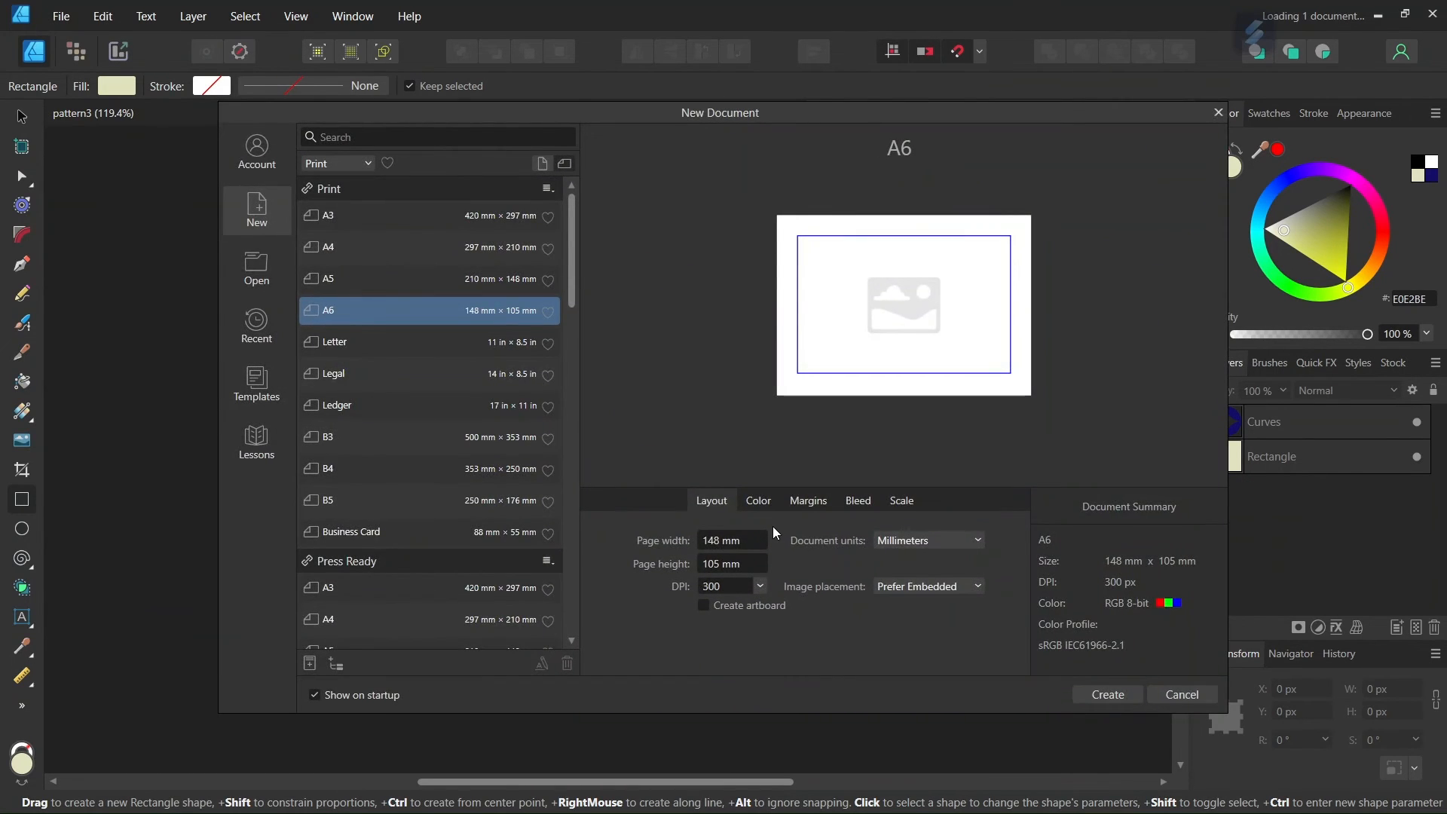
left_click(1100, 694)
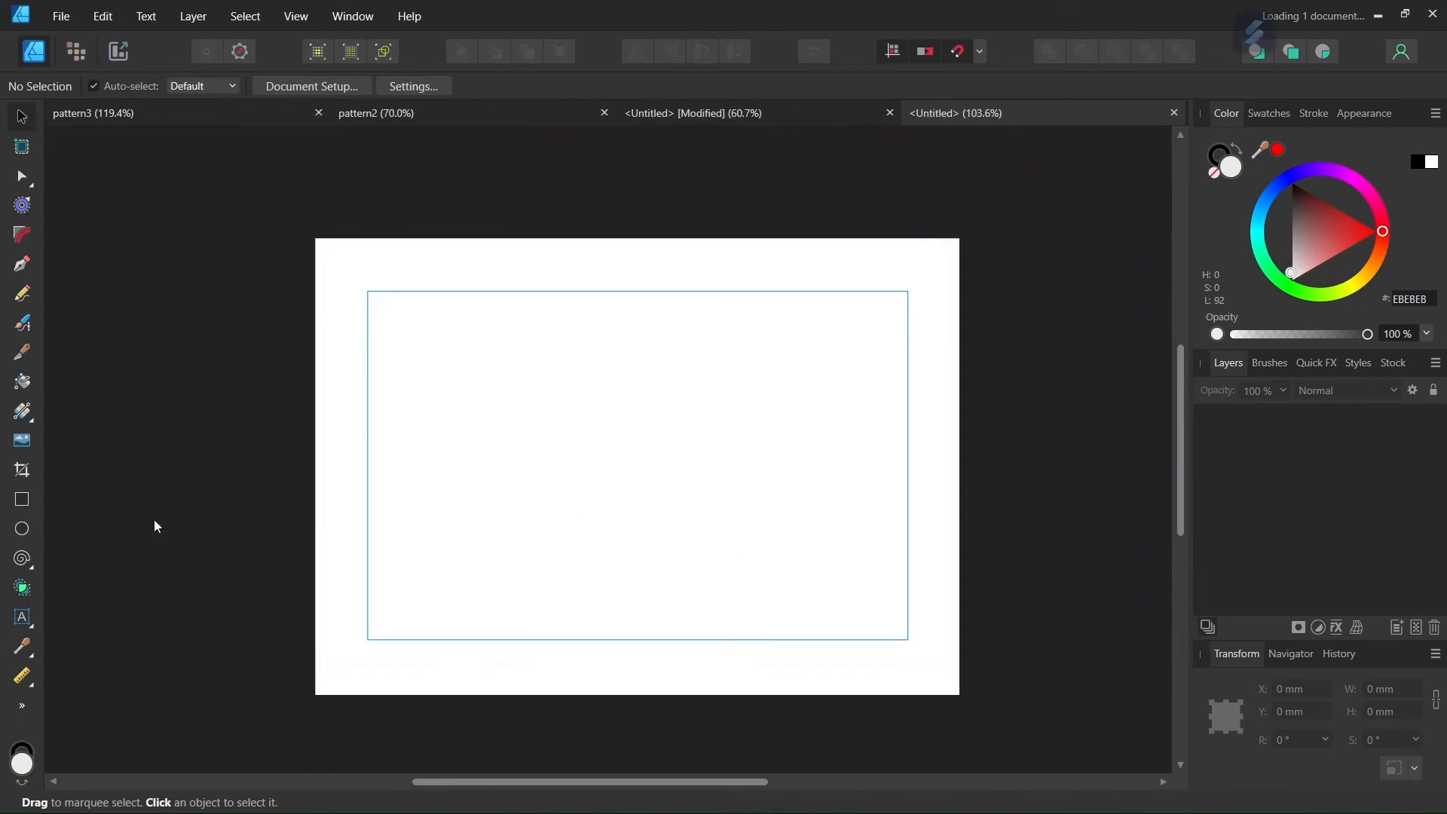
left_click(22, 500)
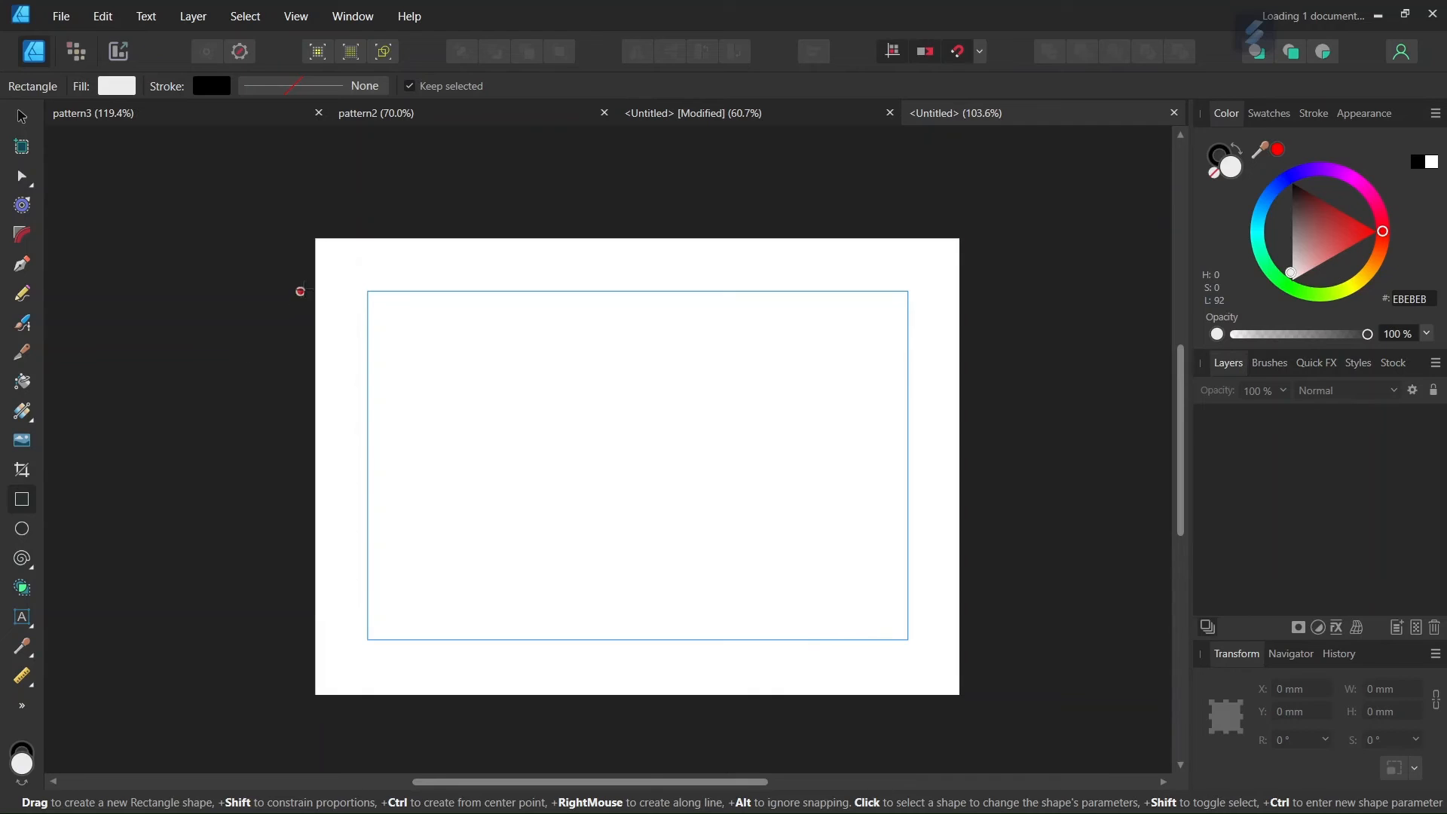
left_click_drag(315, 239, 961, 697)
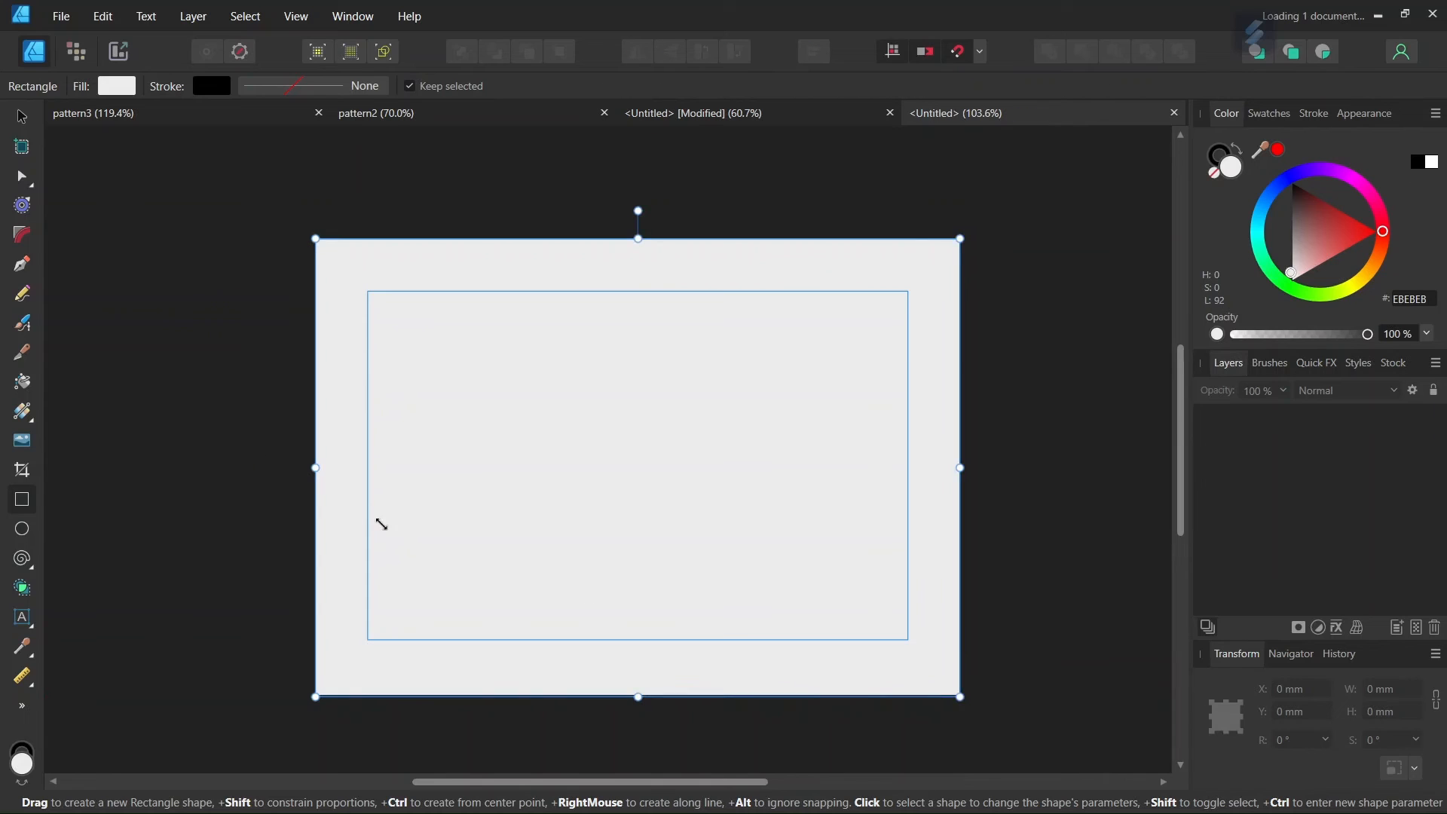
- Flood fill the page-sized rectangle with the exported Untitled image as a bitmap fill
left_click(23, 382)
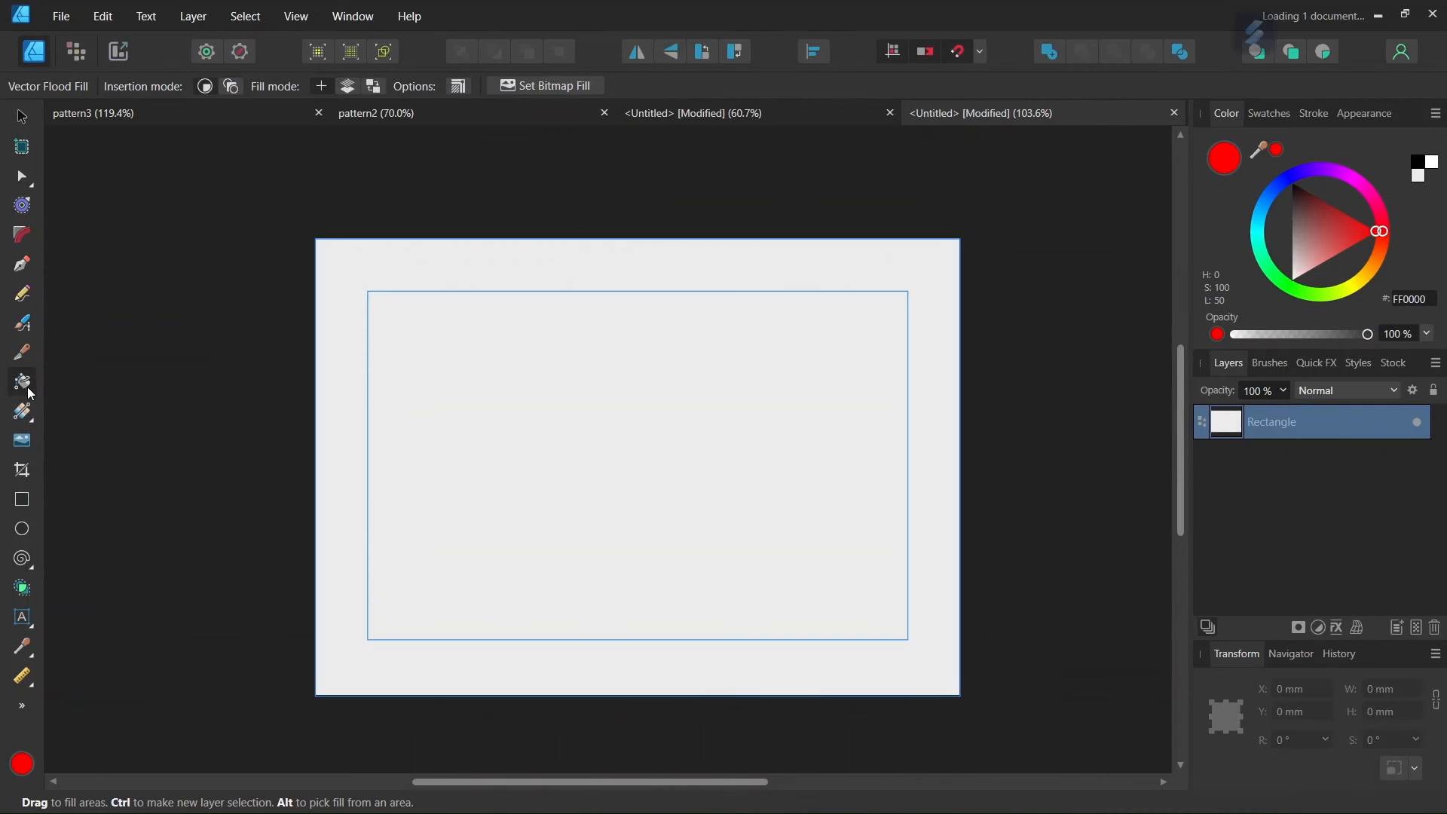
left_click(530, 85)
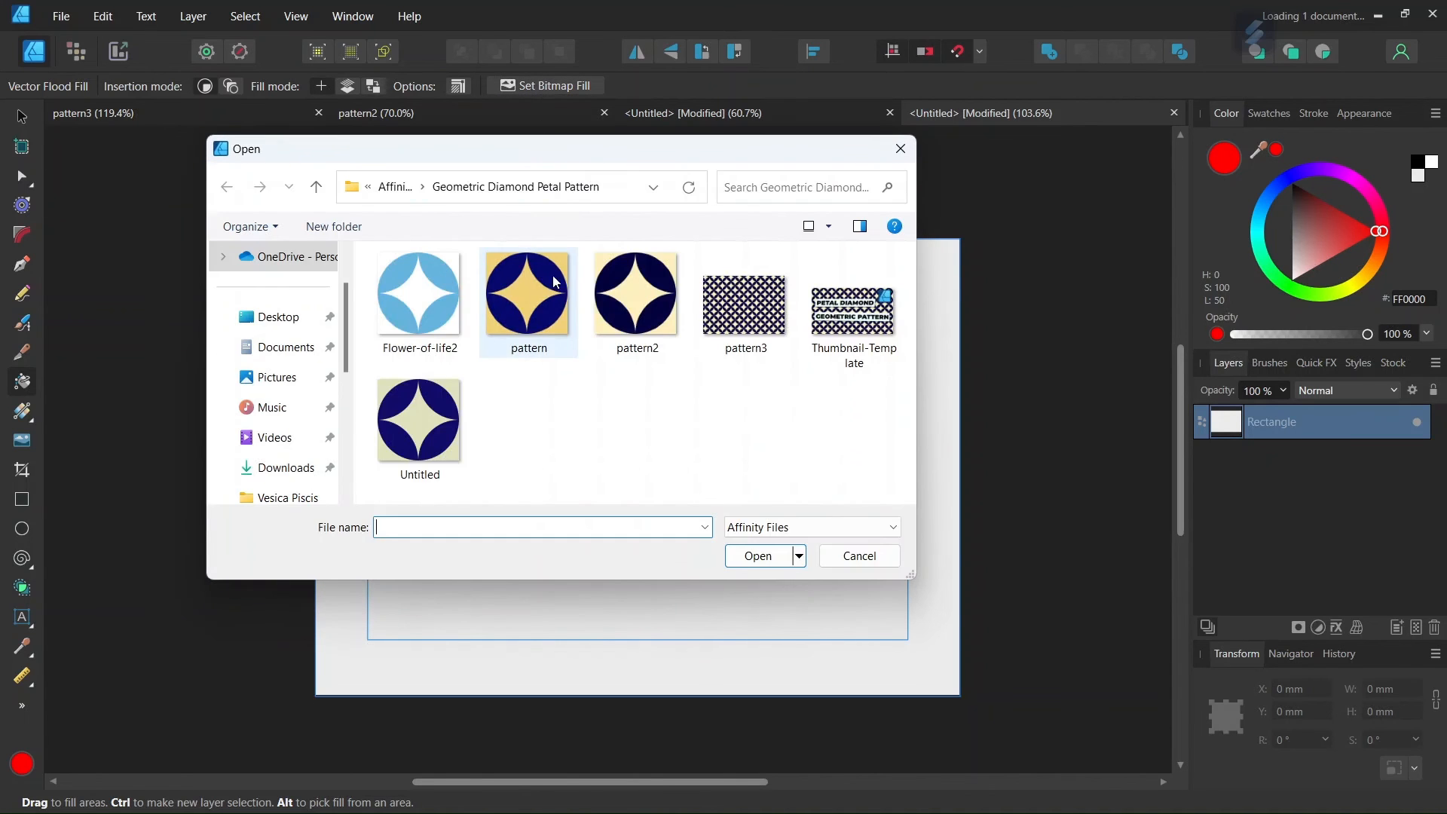
double_click(429, 437)
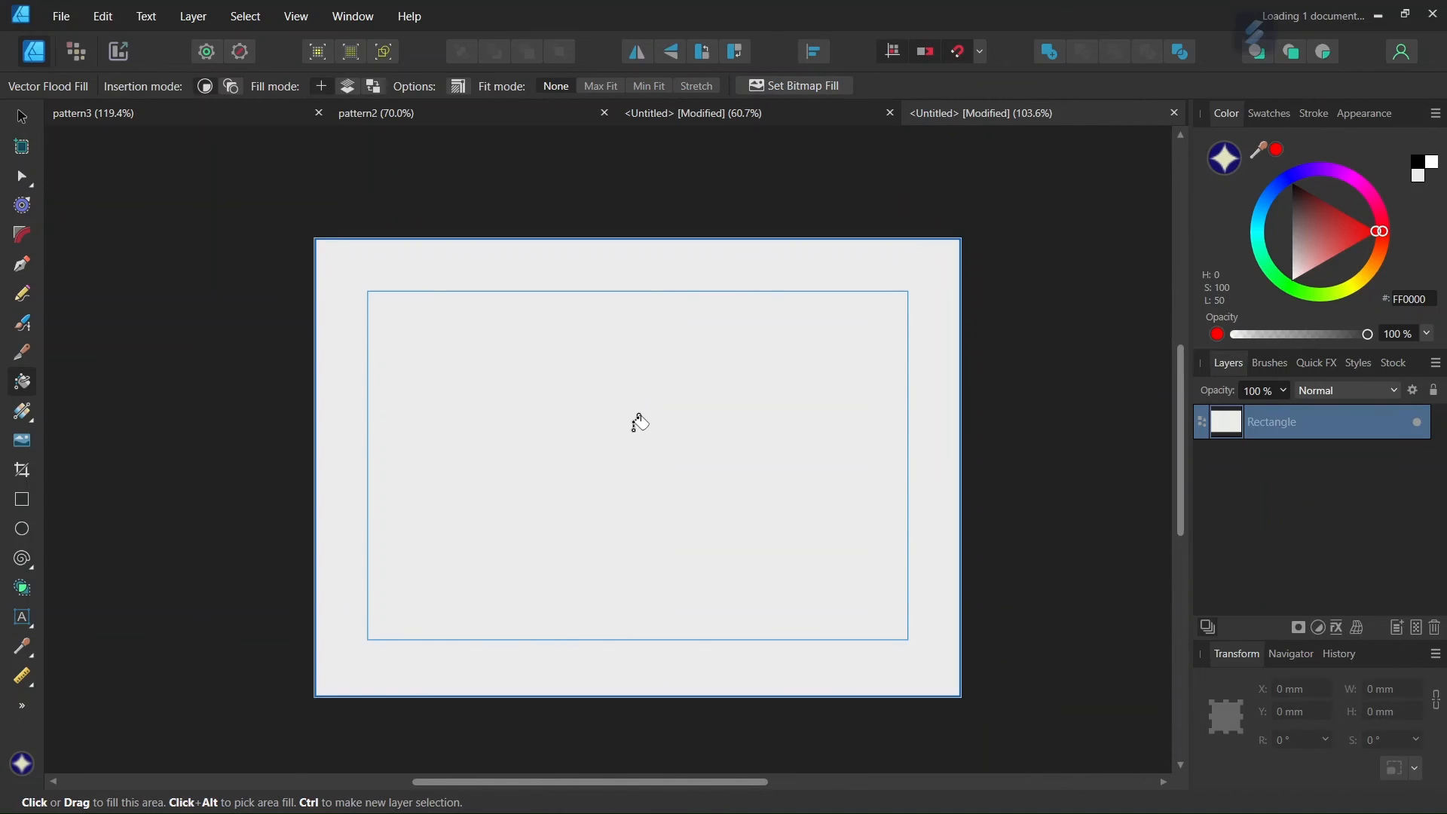
left_click(640, 423)
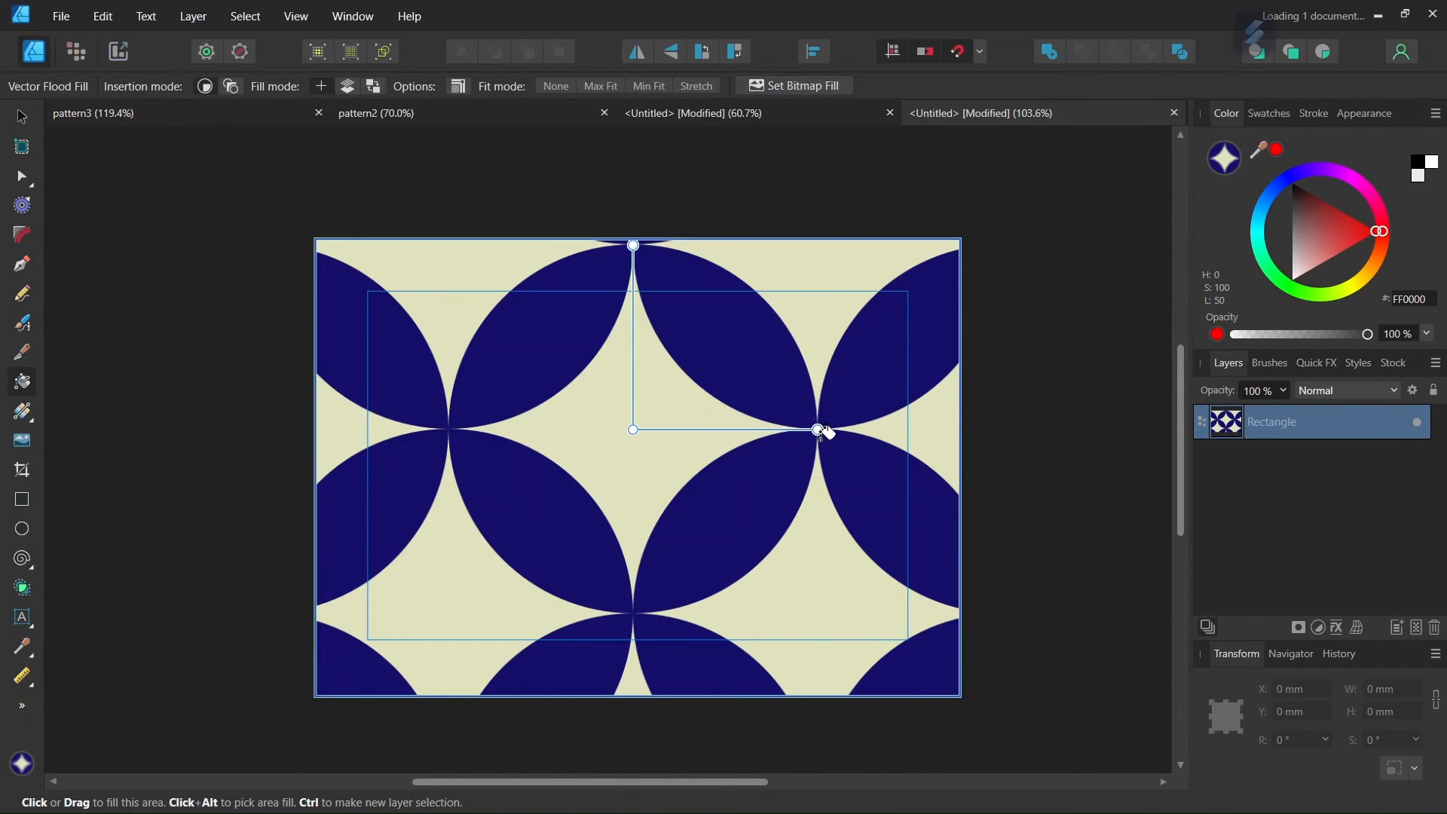
- Scale the rectangle's bitmap fill down proportionally to about a quarter of its size so the tile repeats more densely
left_click_drag(817, 428, 676, 430)
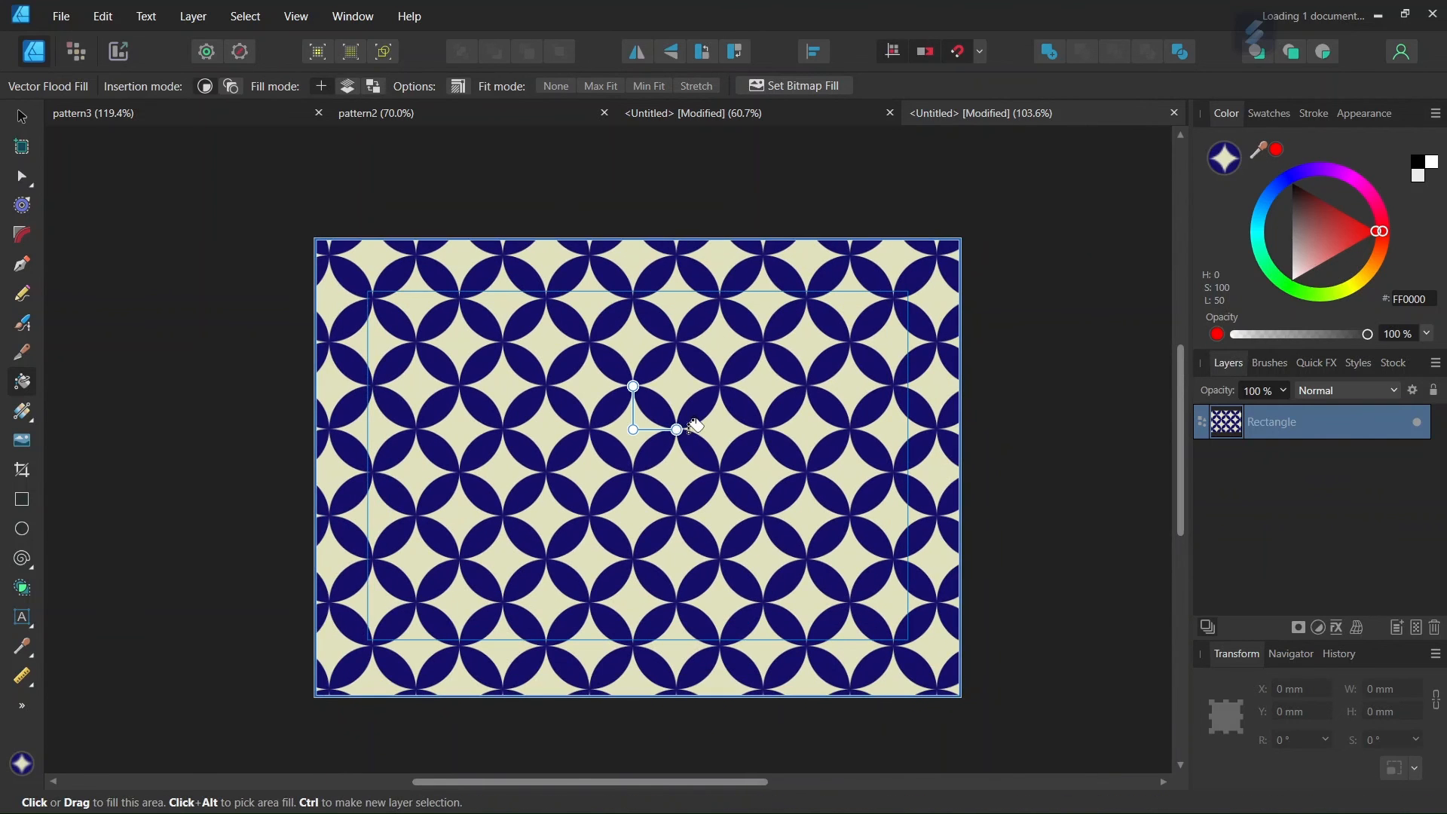
scroll(625, 480, "down", 1)
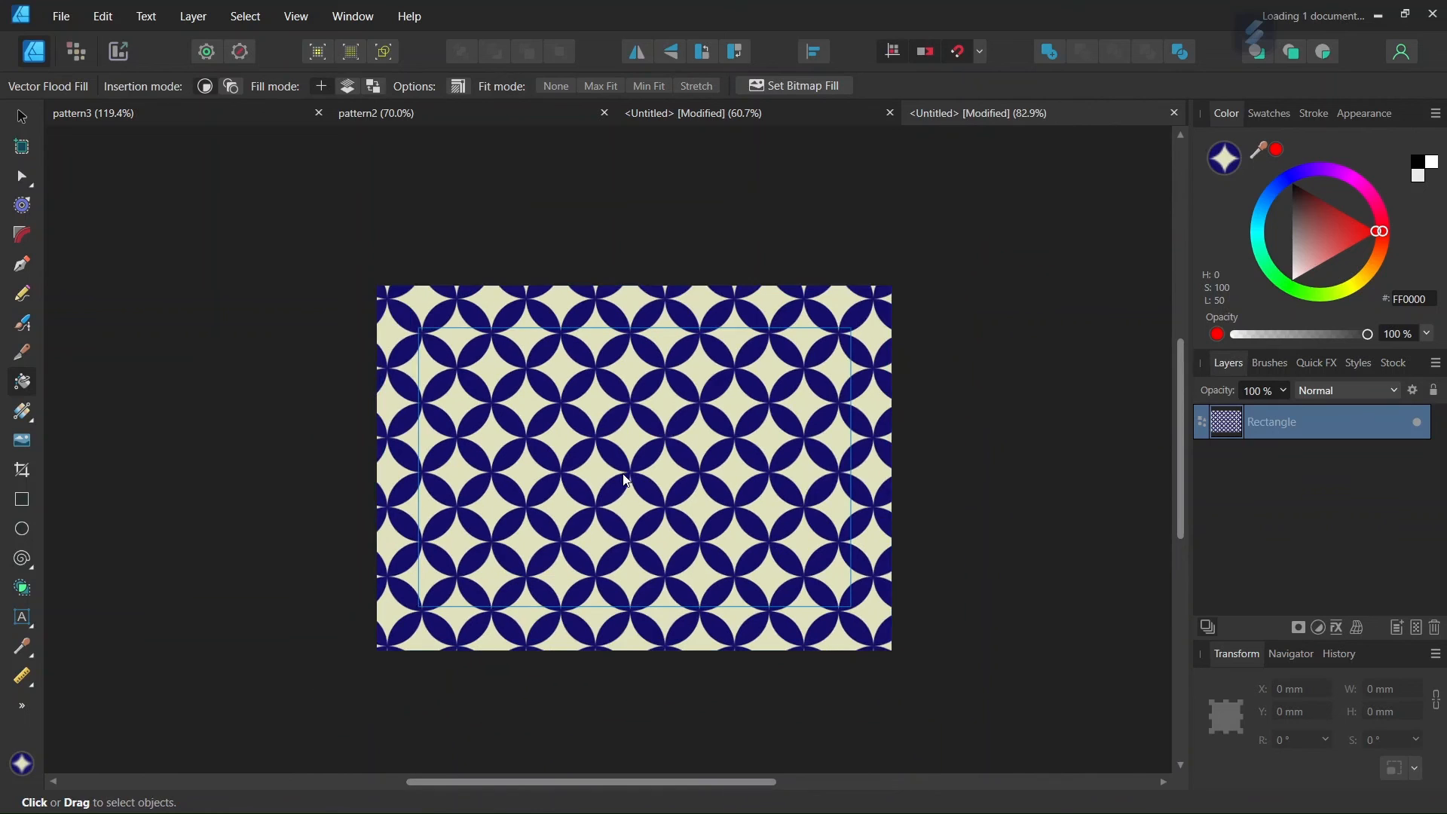
scroll(625, 480, "up", 1)
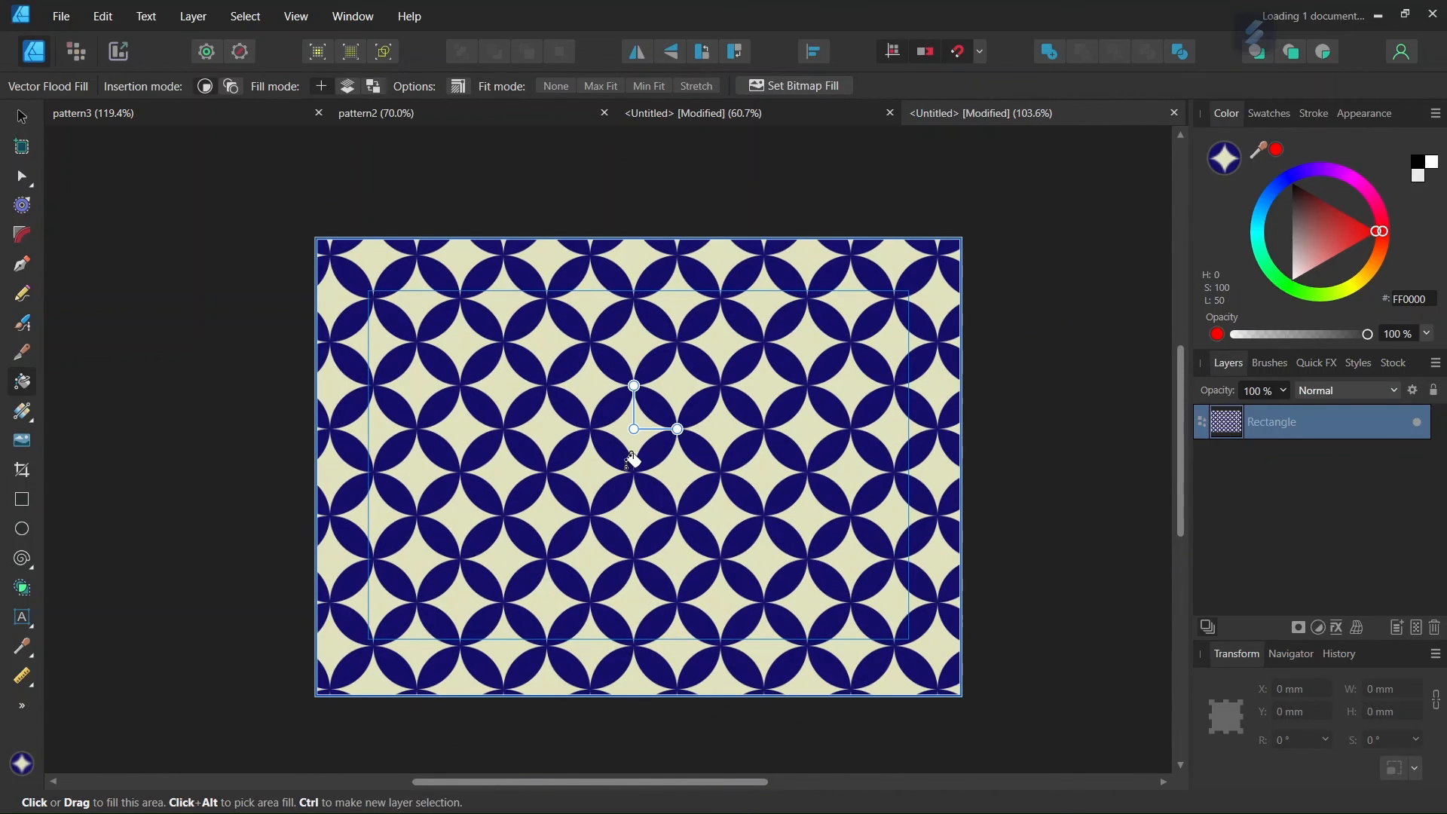